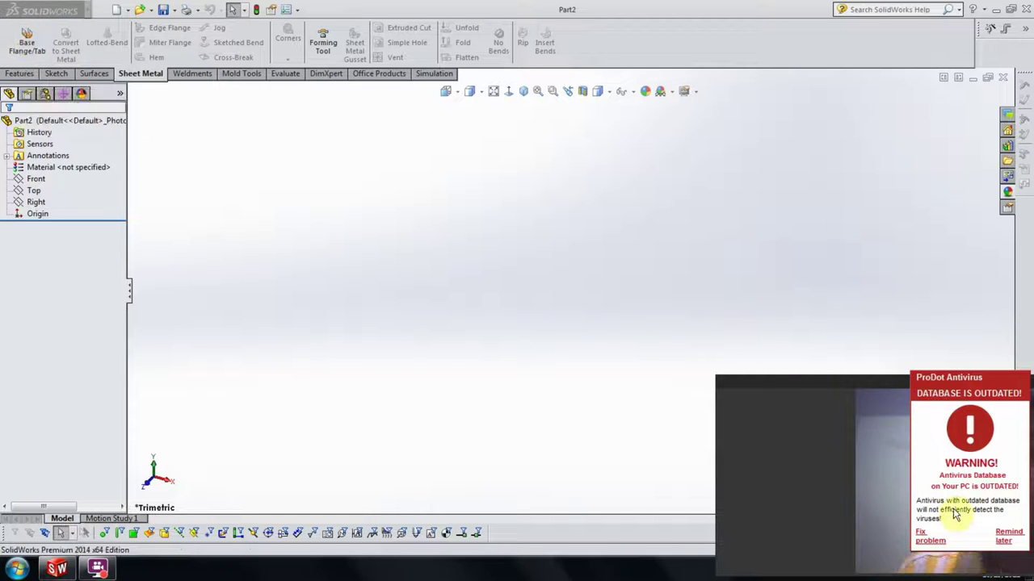
- Dismiss the antivirus warning and start a Base Flange sketch on the Front plane, viewed from the back
click(1009, 536)
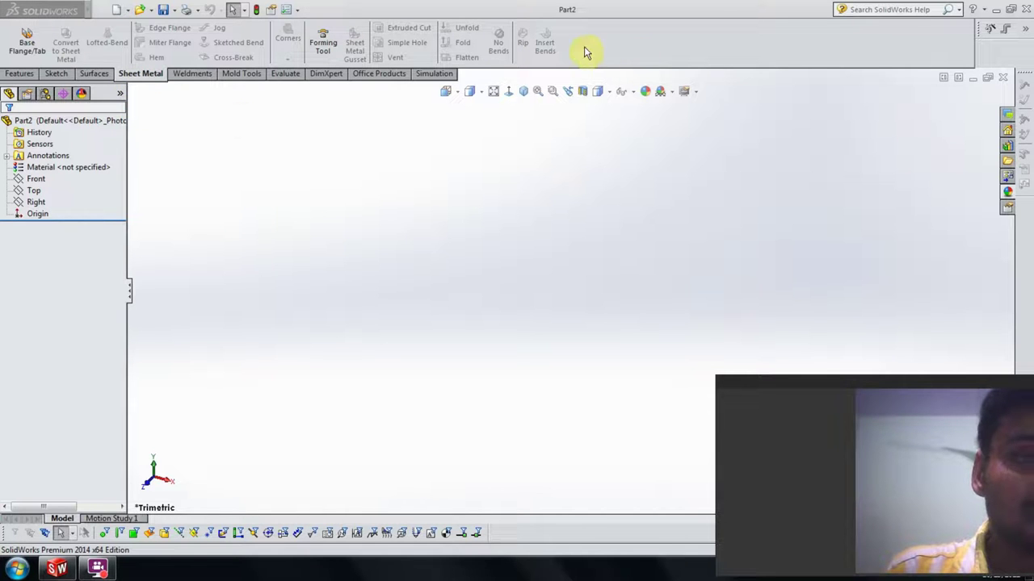
click(27, 46)
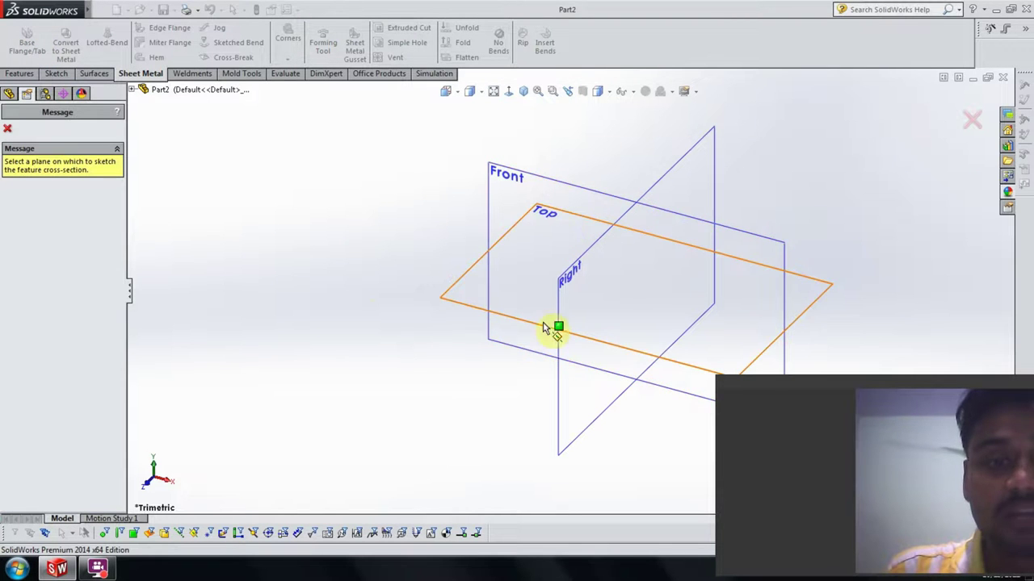
click(560, 183)
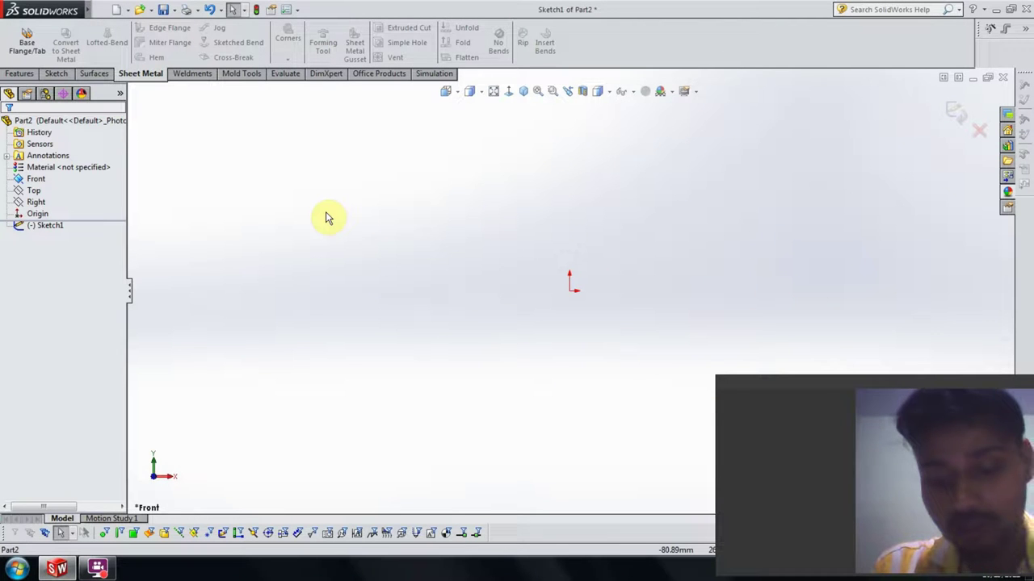
key(ctrl+2)
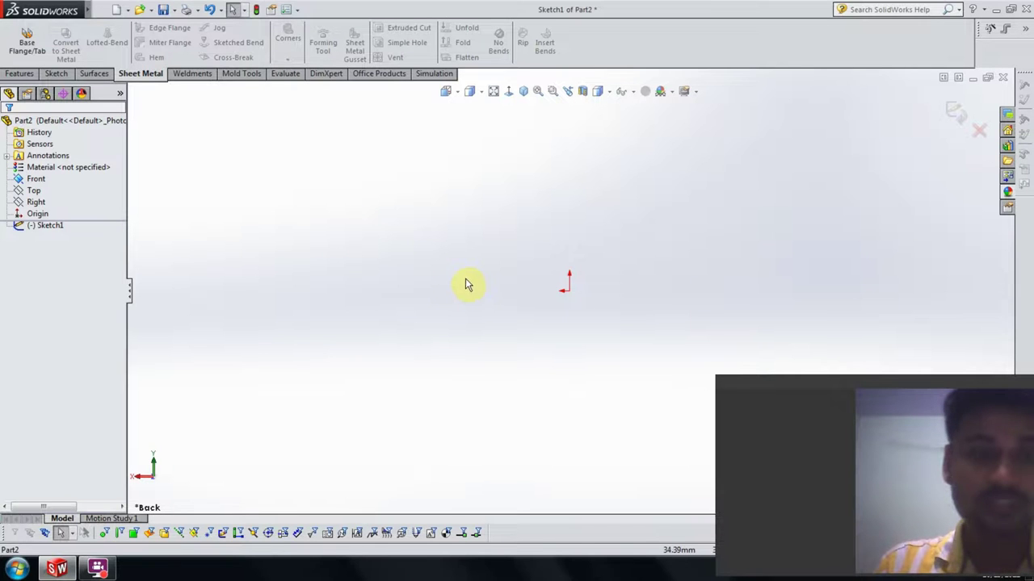
click(51, 74)
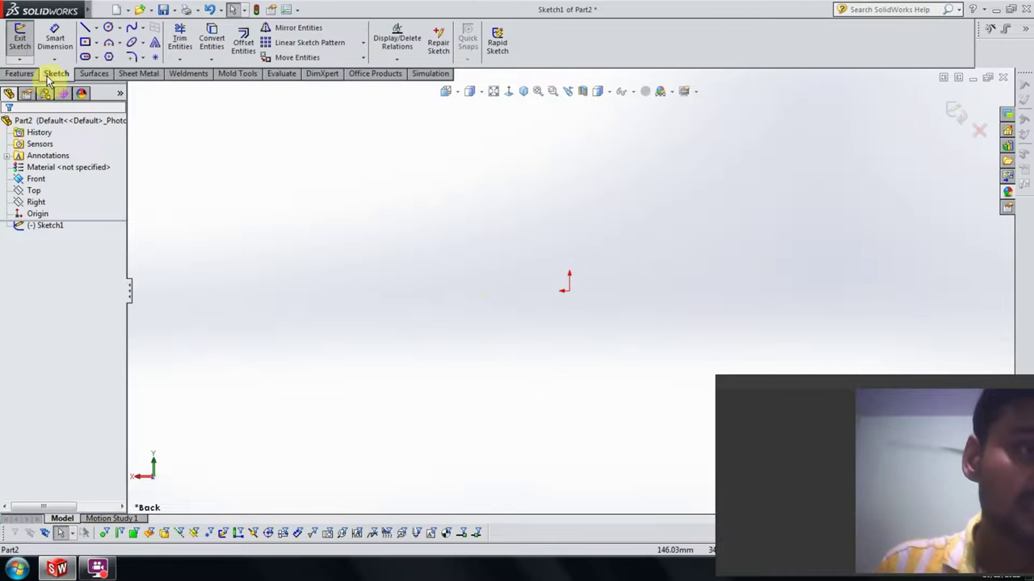
- Draw a center rectangle from the sketch origin, roughly 126.63 × 47.78 mm
click(89, 46)
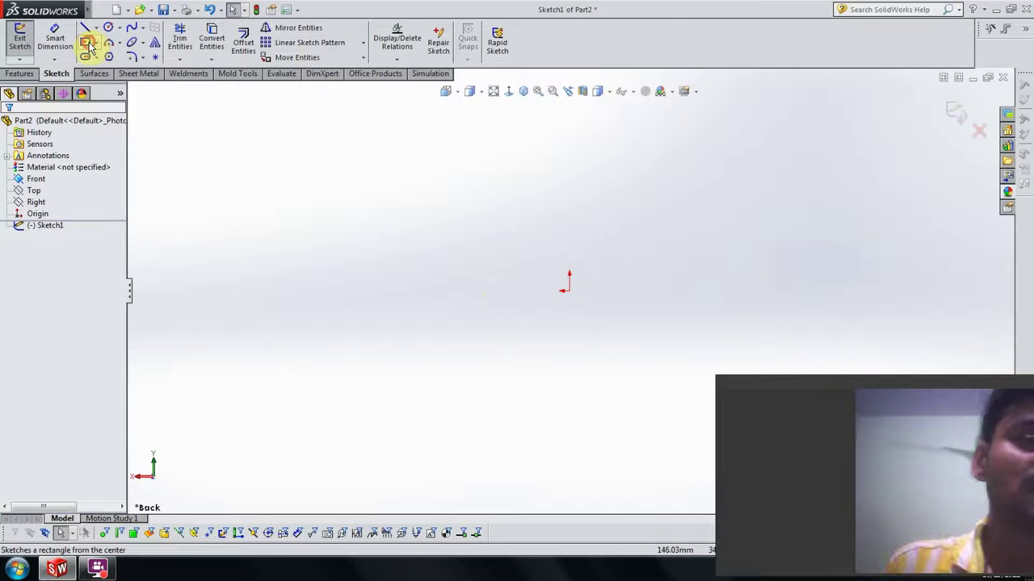
click(89, 46)
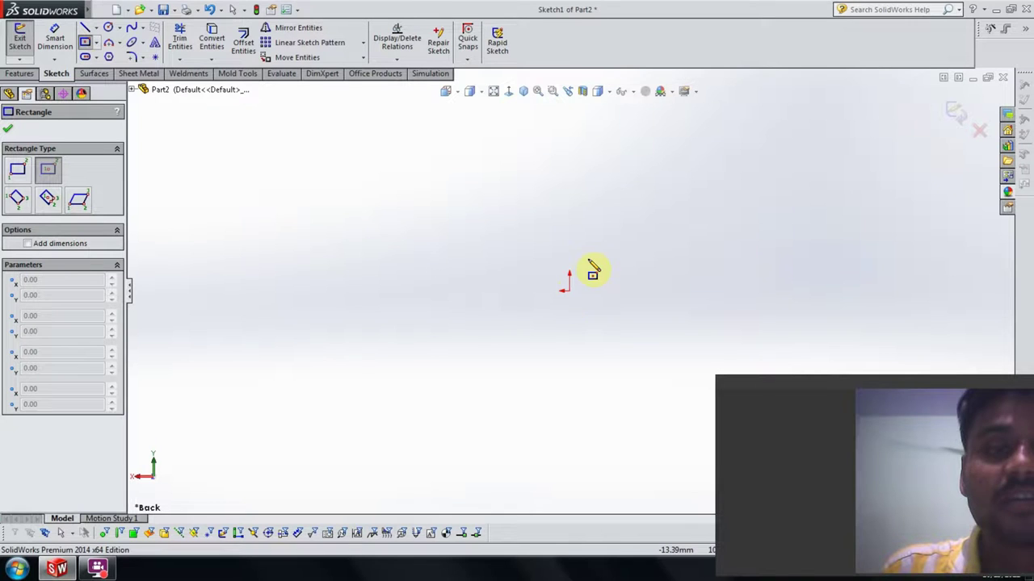
click(568, 292)
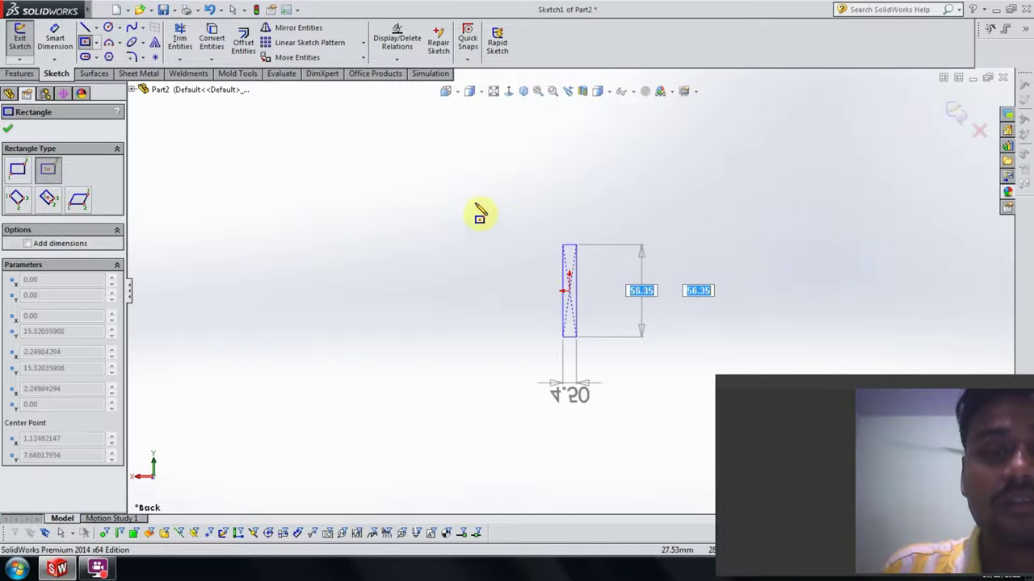
click(379, 220)
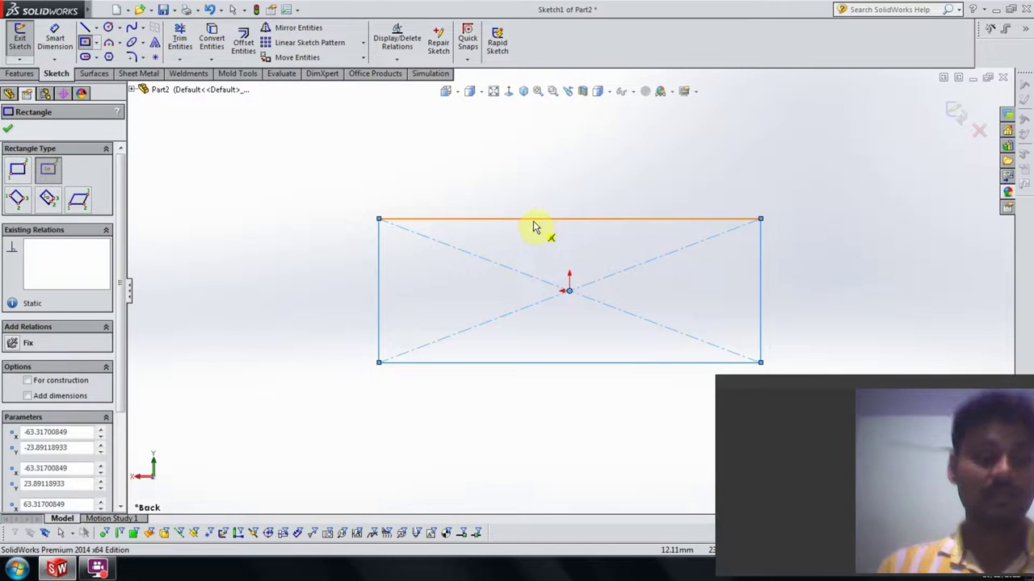
key(Escape)
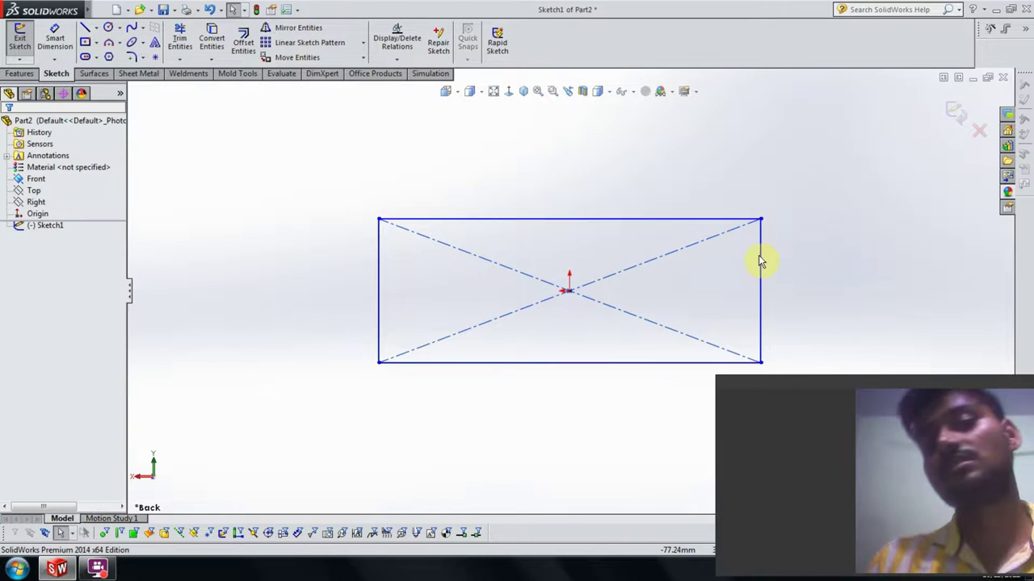
- Dimension the rectangle's top edge to 100 mm and its right edge to 50 mm
click(575, 220)
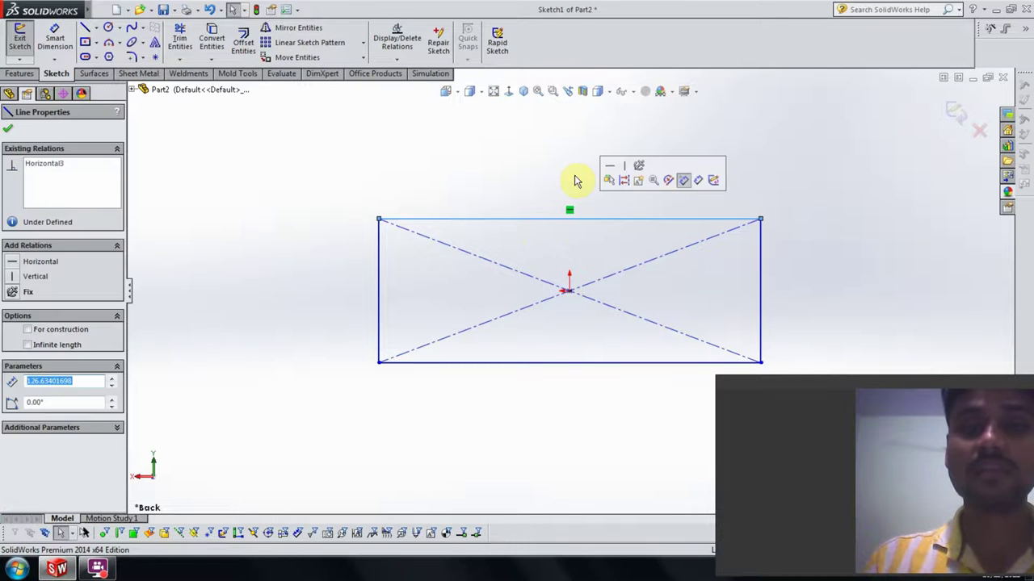
click(55, 39)
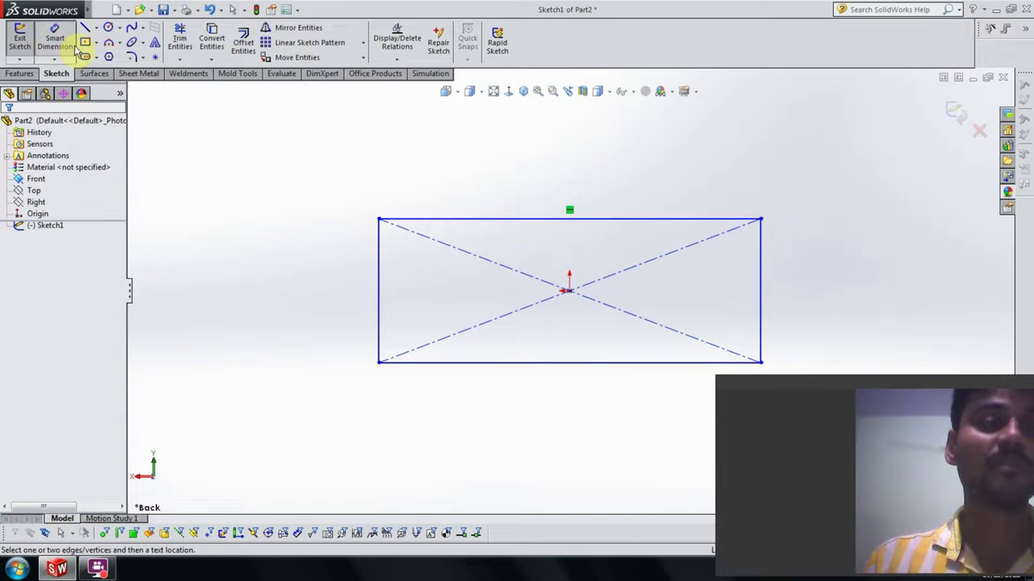
click(536, 219)
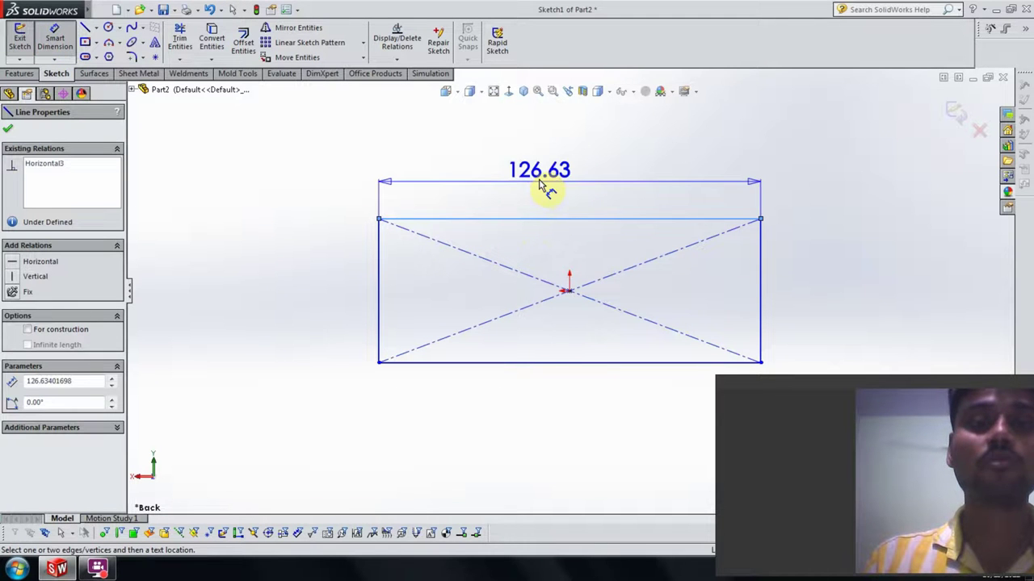
click(541, 182)
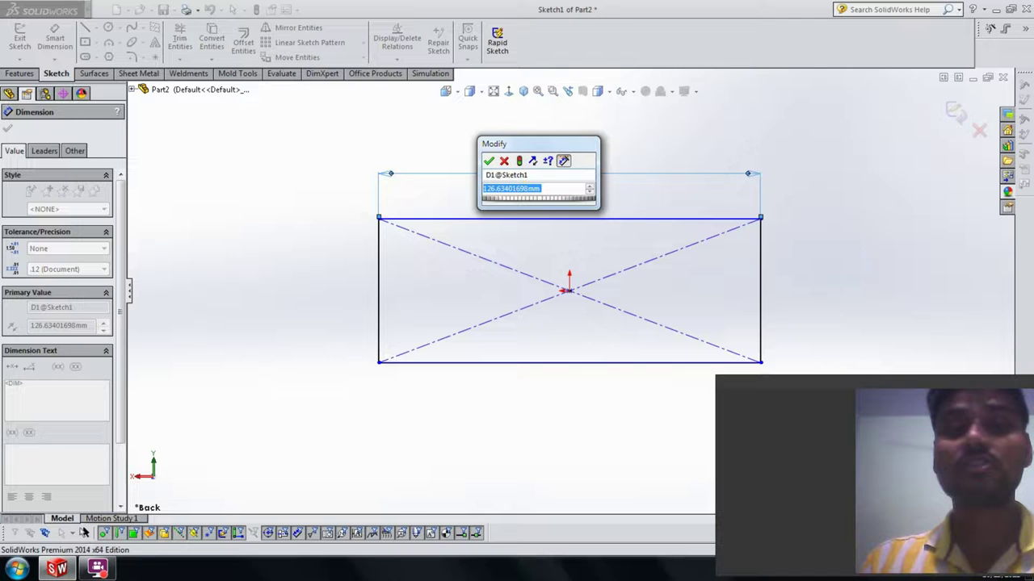
text(100)
key(Return)
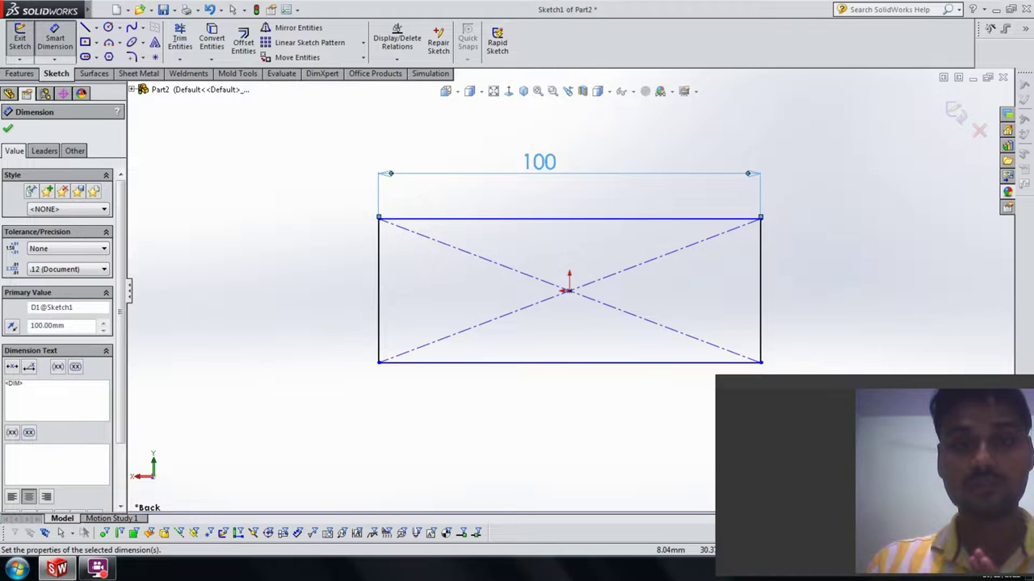
click(759, 295)
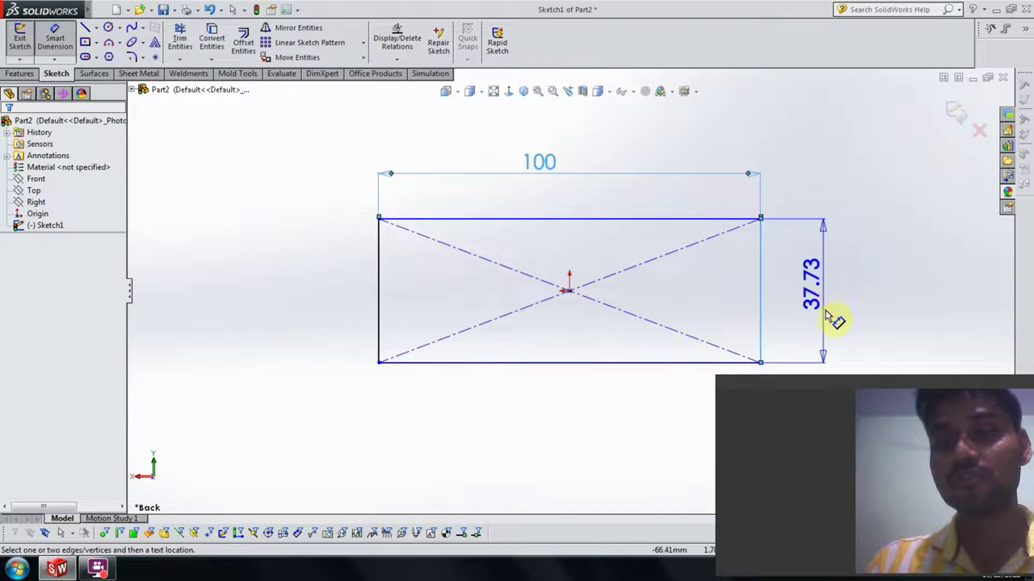
click(829, 315)
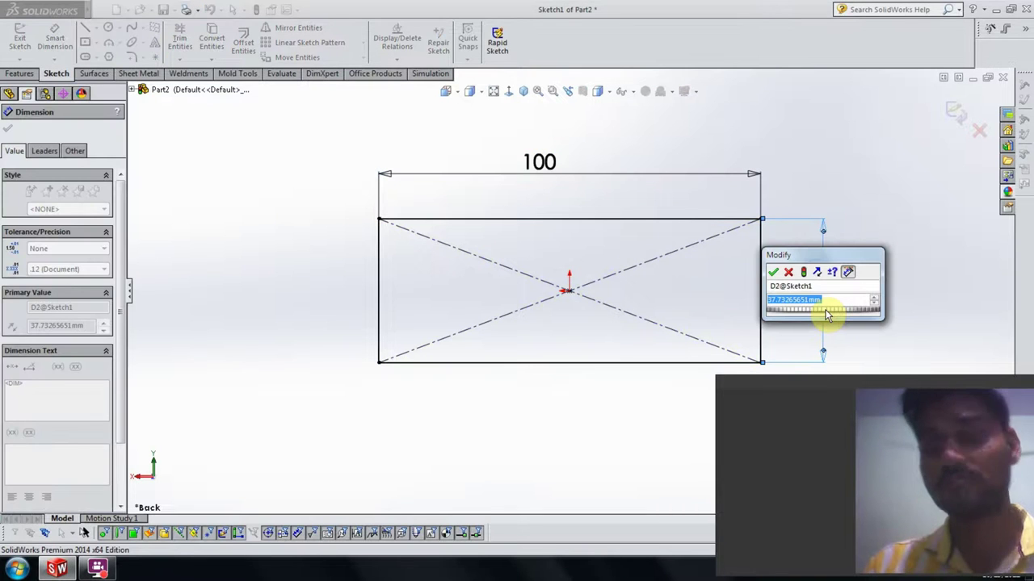
text(5)
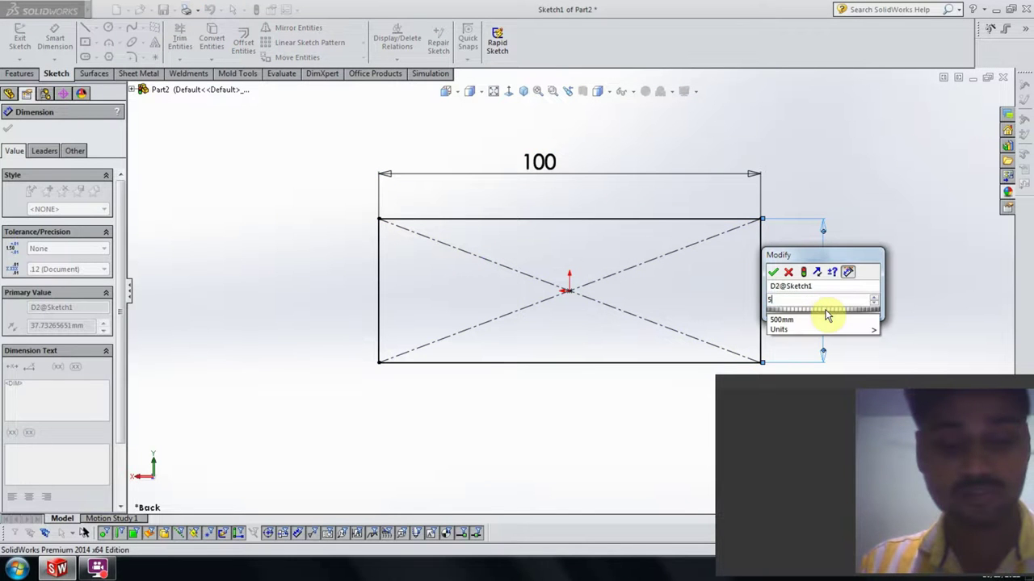
text(0)
key(Return)
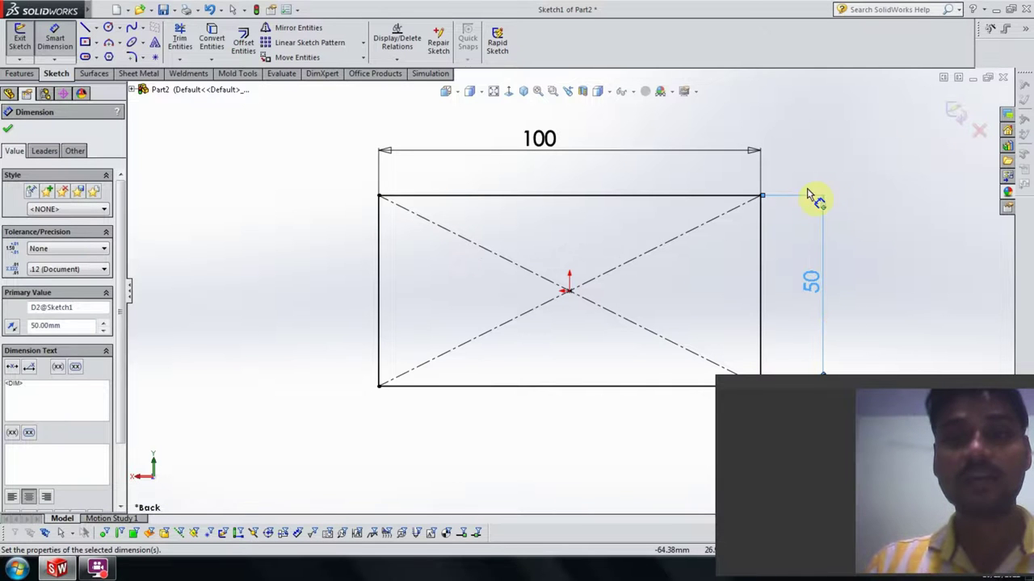
mouse_move(836, 352)
ctrl+middle_down()
mouse_move(717, 323)
mouse_move(724, 353)
ctrl+middle_up()
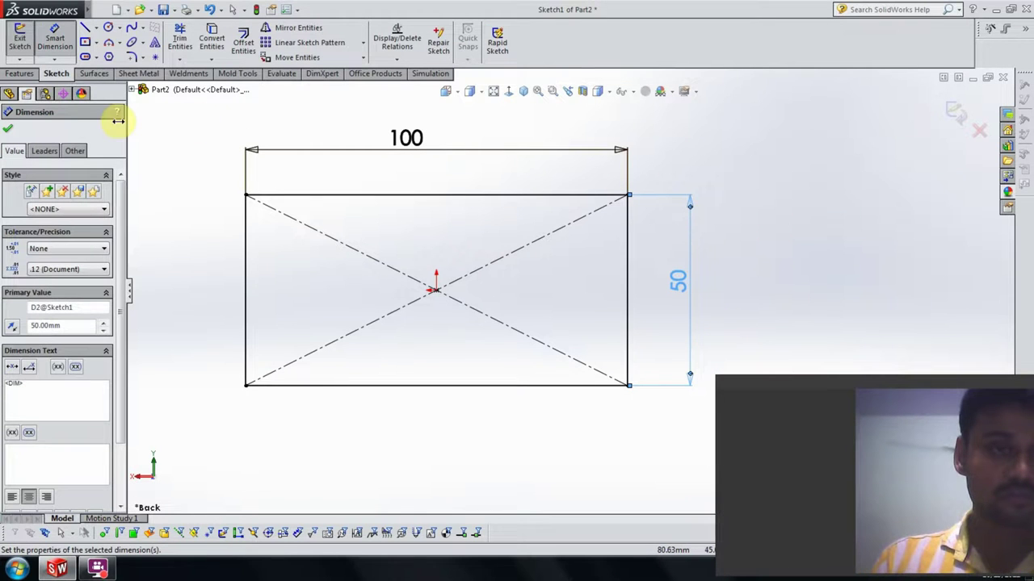
key(Escape)
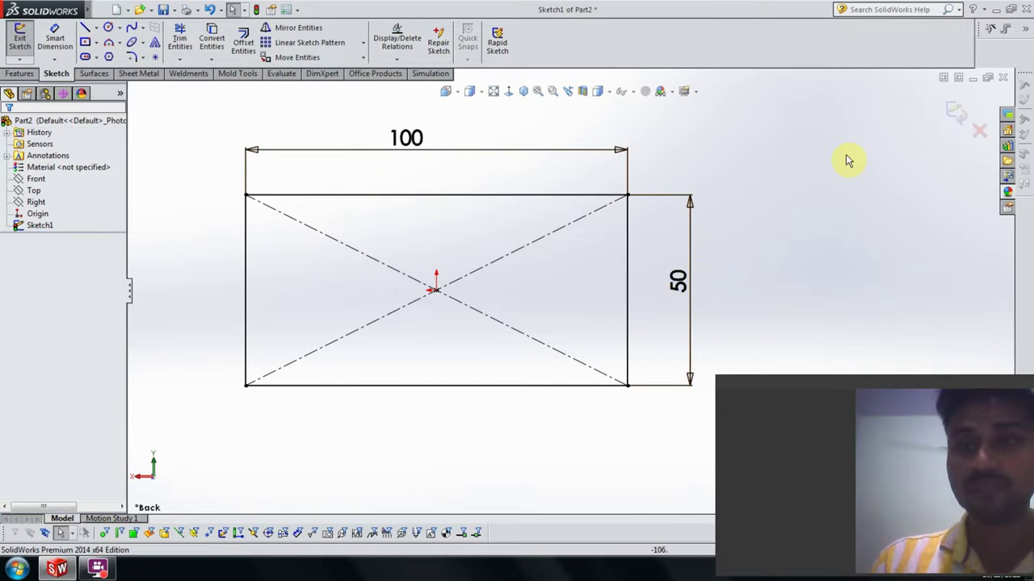
- Create Base-Flange1 at 1.50 mm thickness, keeping the original thickness direction
click(955, 113)
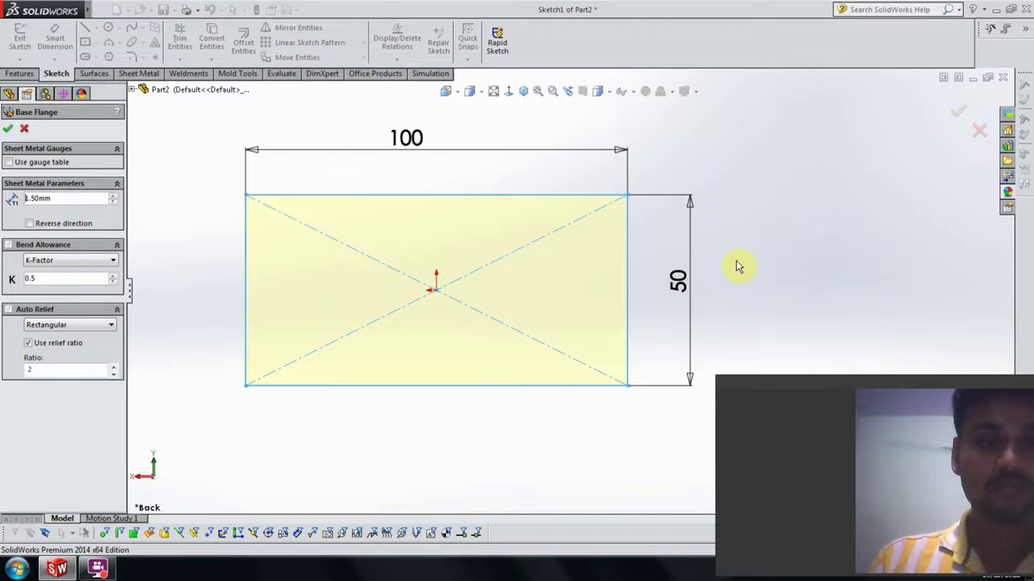
middle_drag(733, 268, 674, 339)
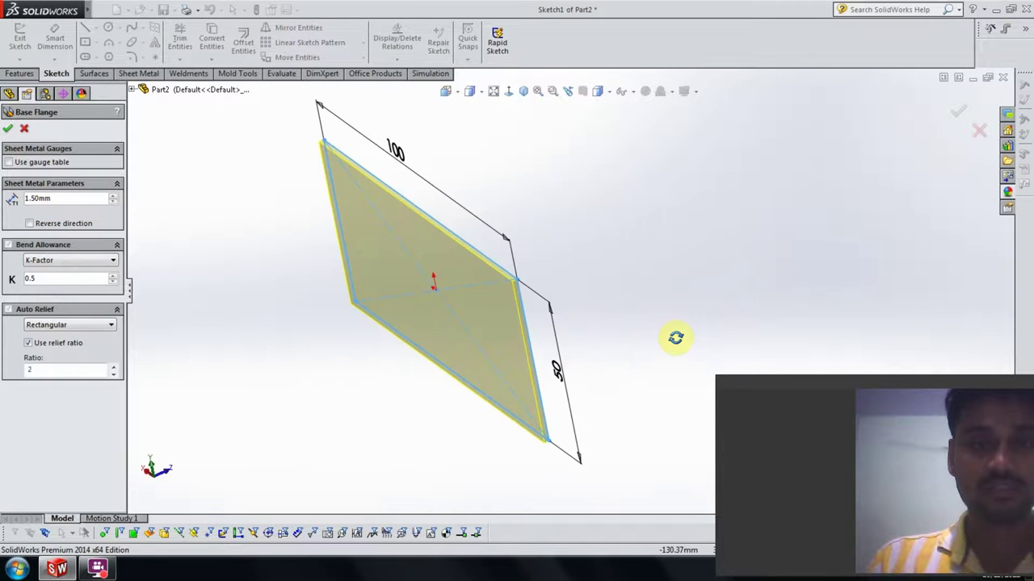
scroll(518, 283, down, 1)
scroll(518, 278, down, 2)
scroll(520, 274, down, 2)
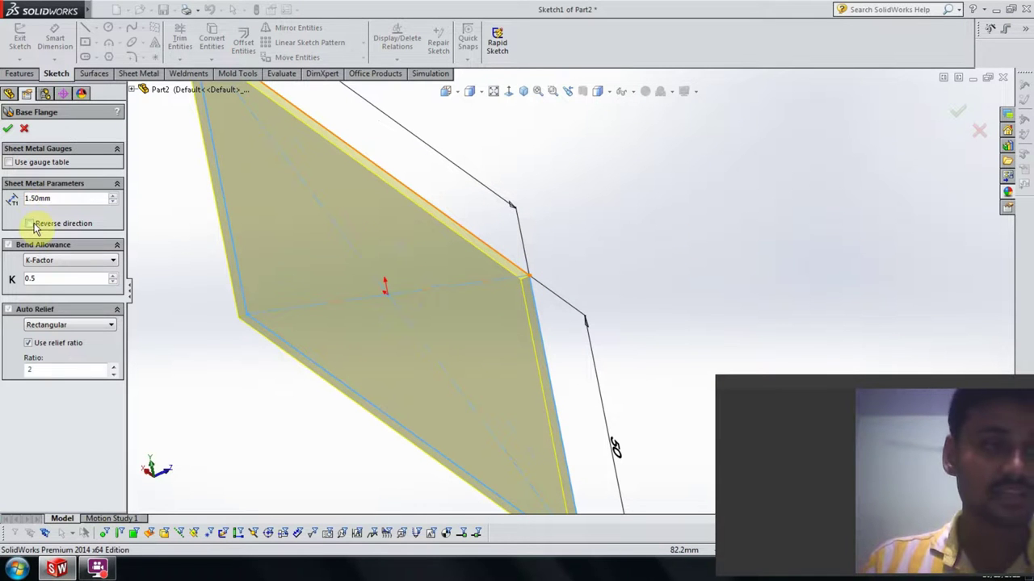
click(30, 224)
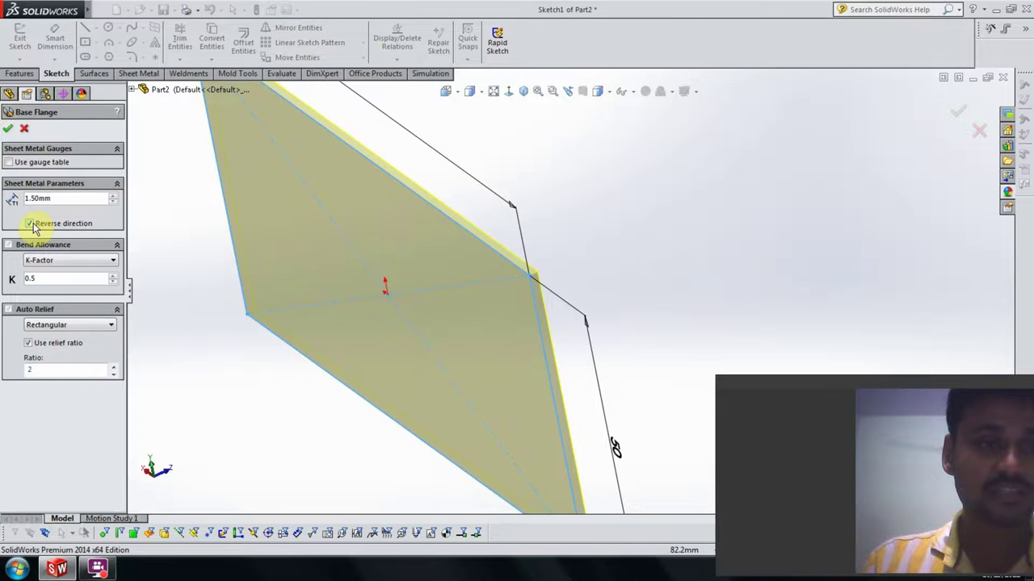
click(30, 224)
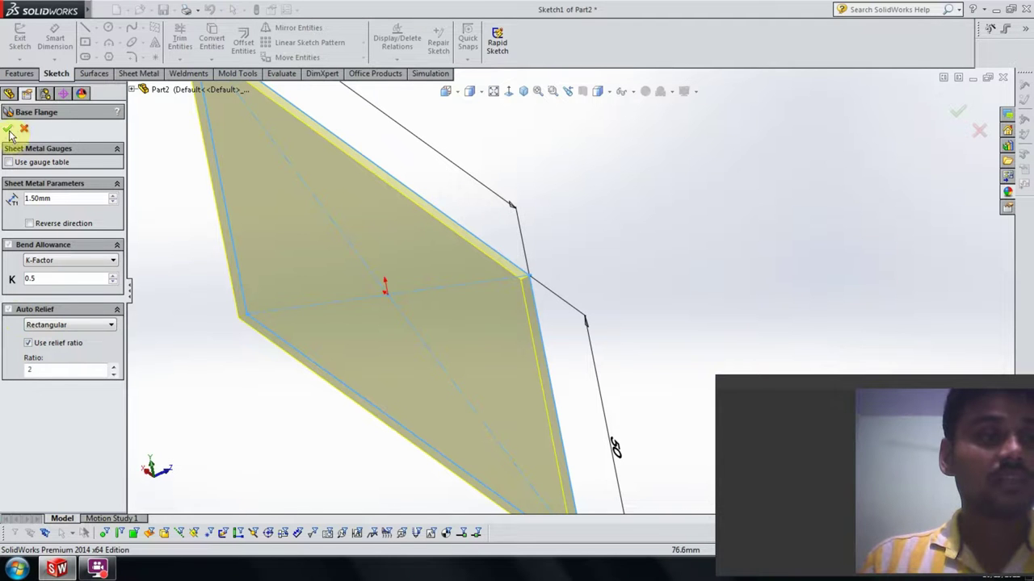
click(10, 130)
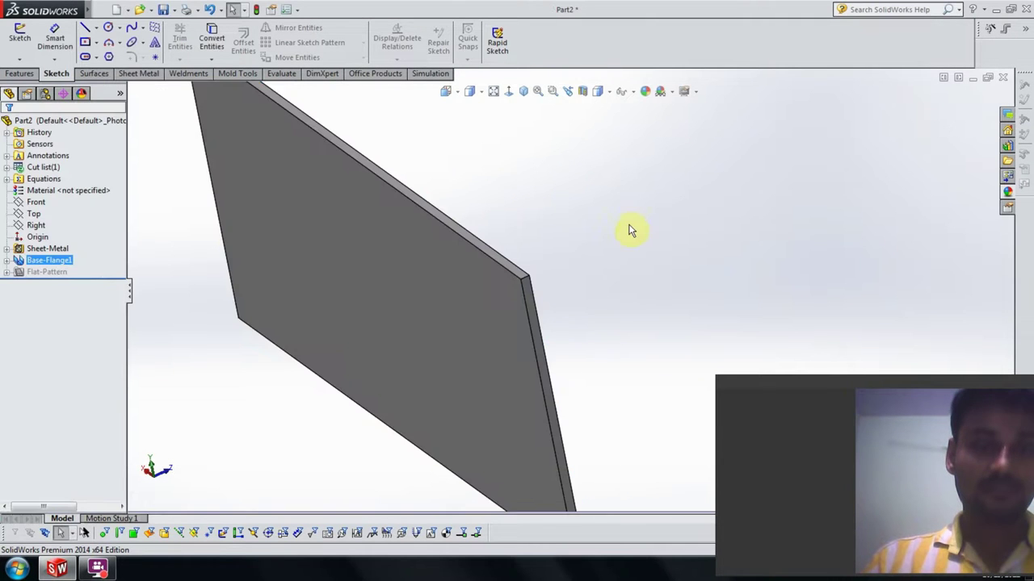
- Apply the Metal > Aluminum > polished aluminum appearance to the whole Base-Flange1 feature
scroll(657, 301, up, 5)
mouse_move(659, 301)
middle_down()
mouse_move(756, 185)
mouse_move(745, 239)
mouse_move(783, 253)
mouse_move(780, 274)
mouse_move(774, 268)
middle_up()
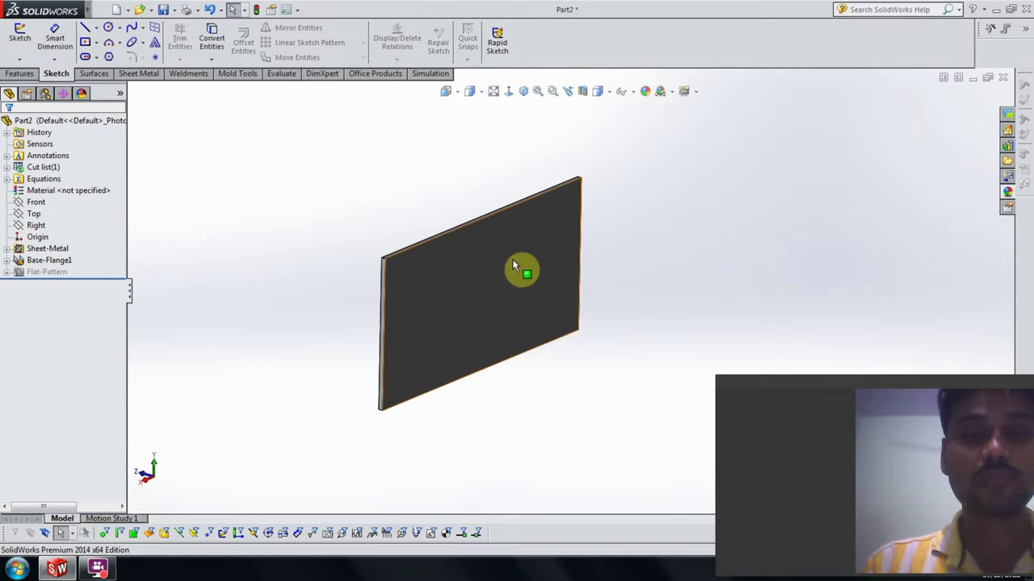
right_click(514, 264)
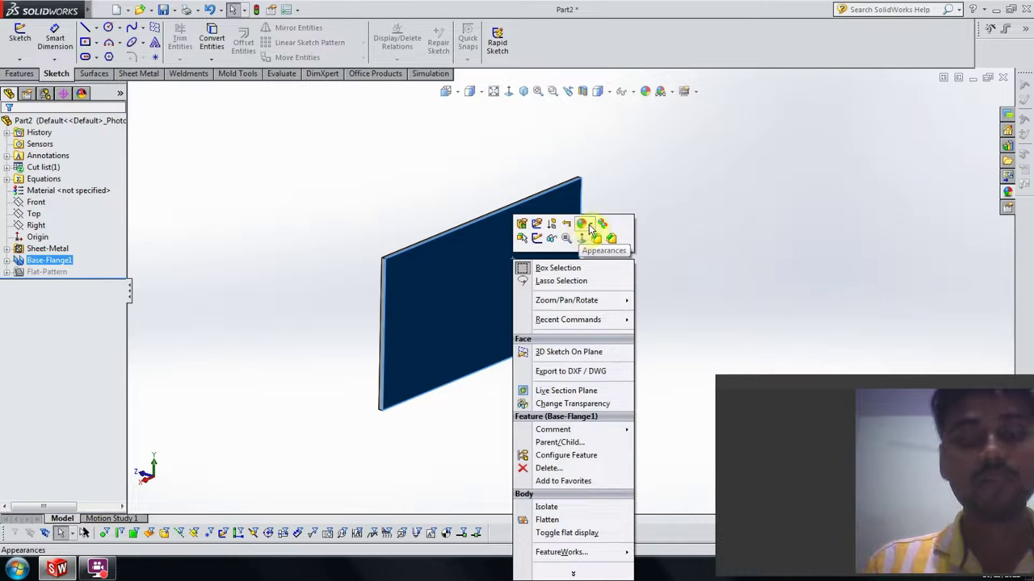
click(590, 230)
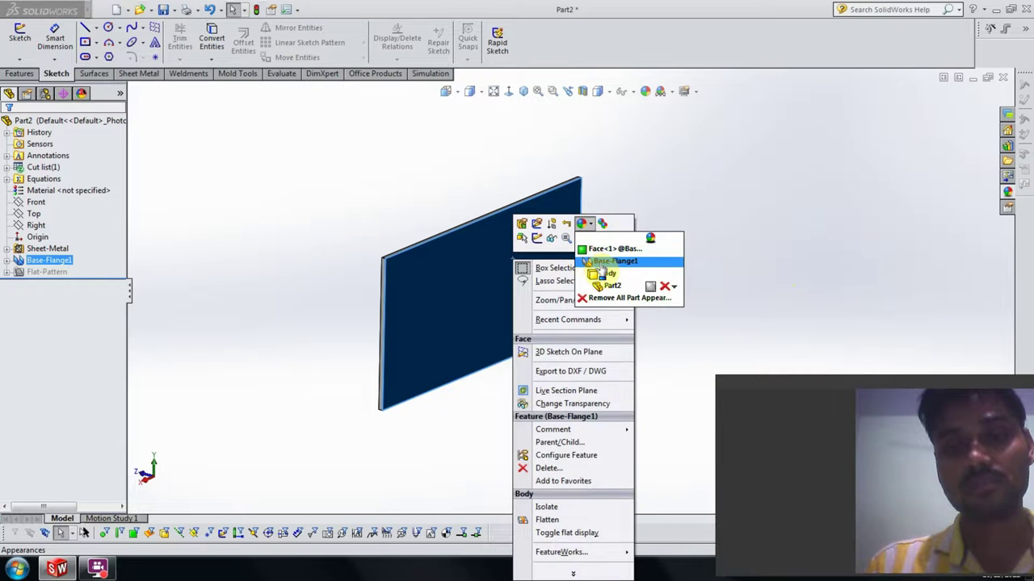
click(597, 262)
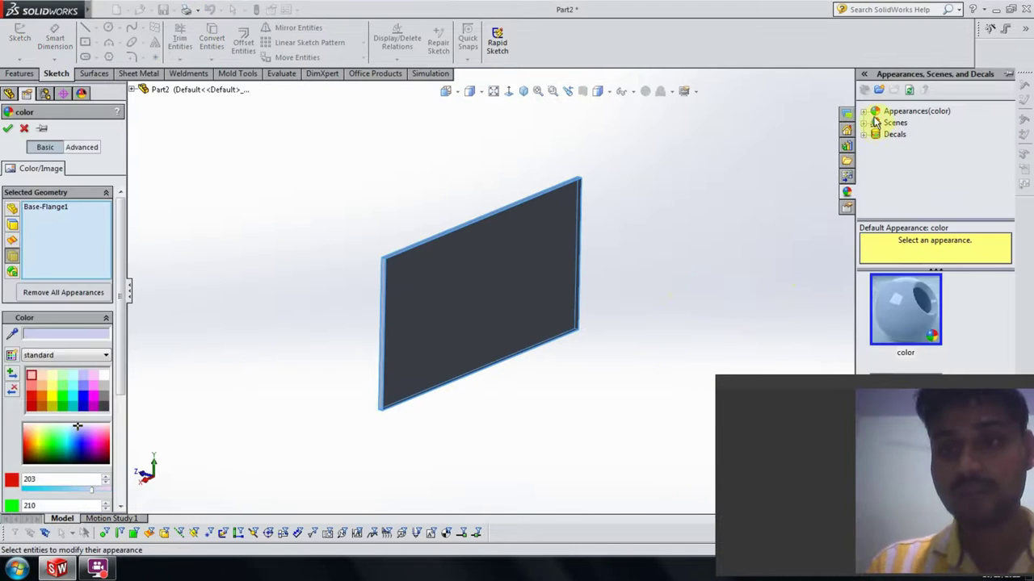
click(863, 113)
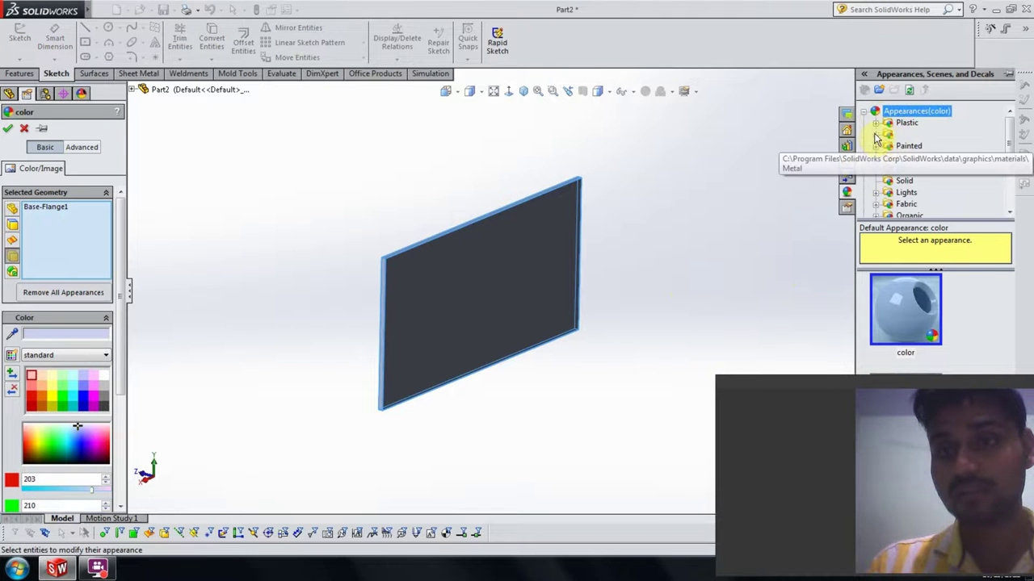
click(875, 135)
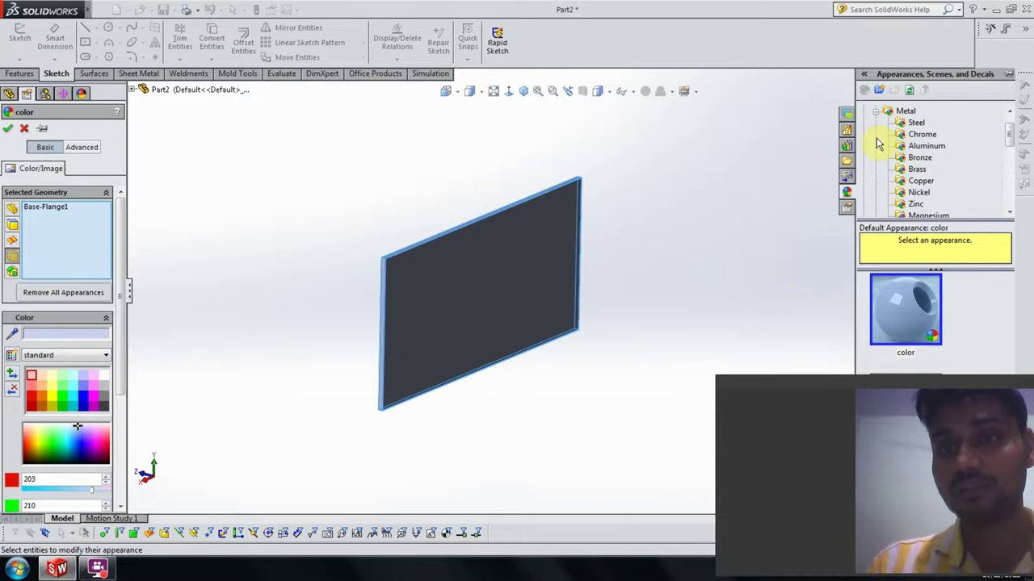
click(923, 146)
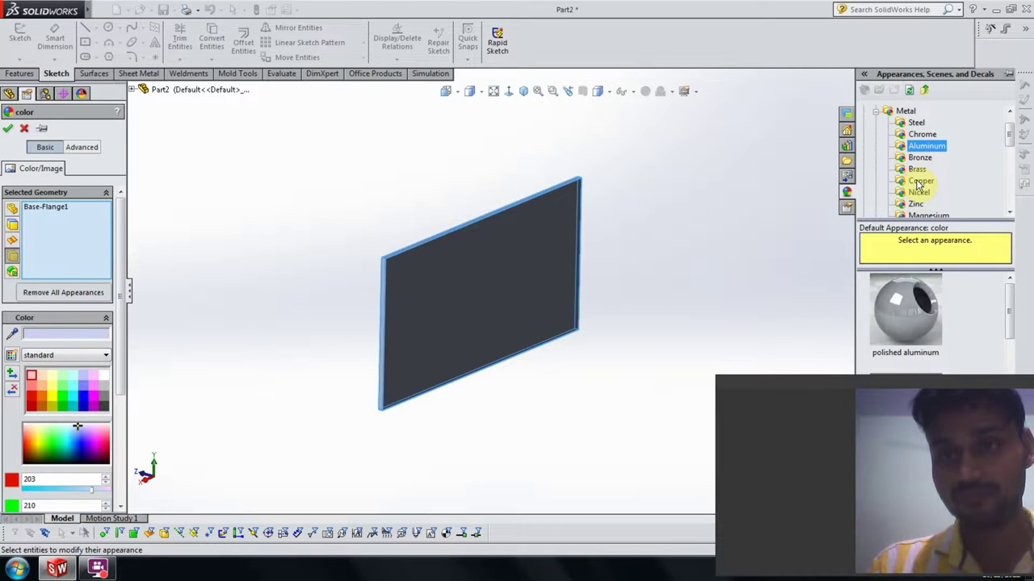
click(905, 311)
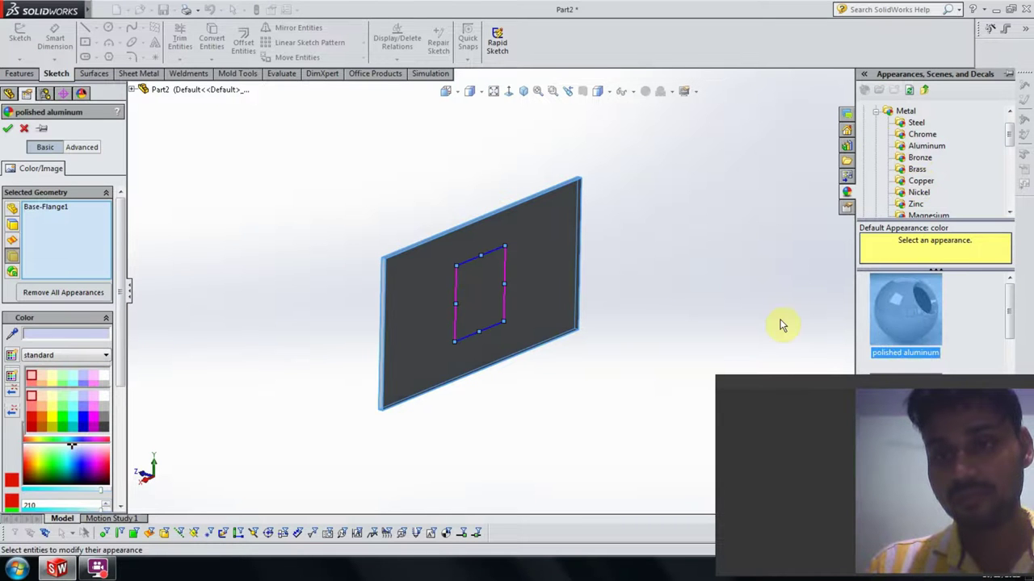
mouse_move(887, 323)
mouse_down()
mouse_move(538, 287)
mouse_move(525, 259)
mouse_move(12, 105)
mouse_up()
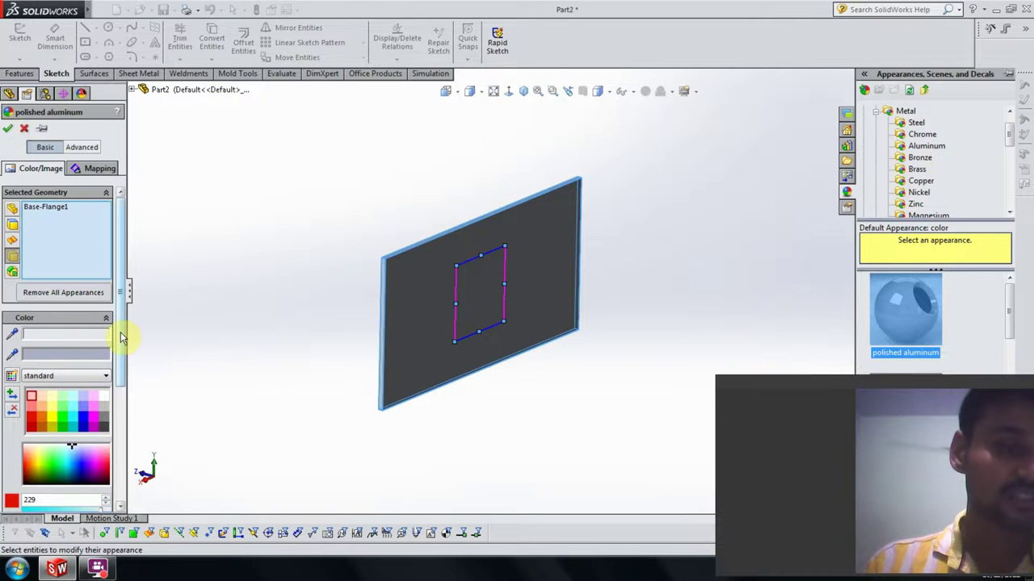
click(8, 128)
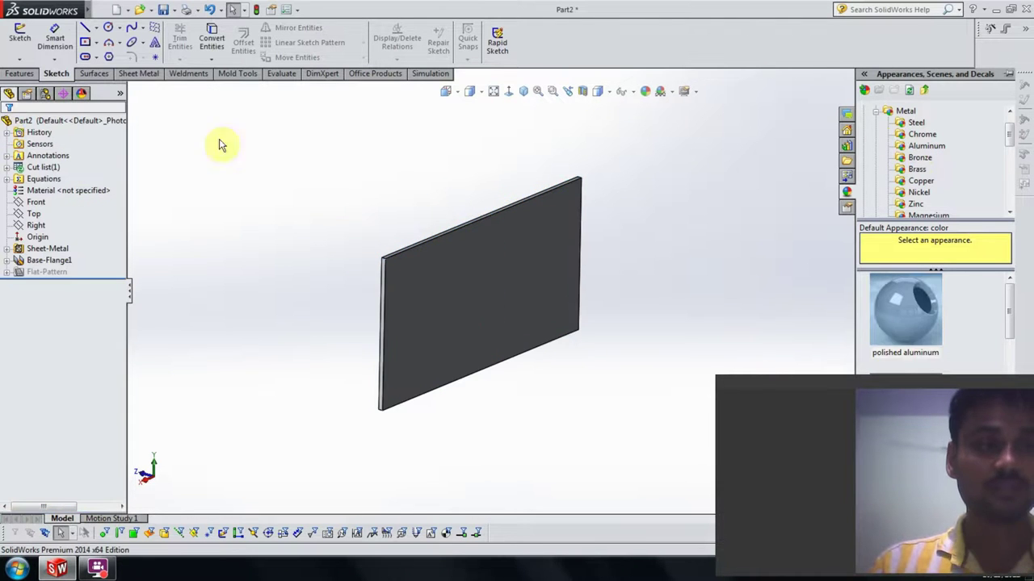
- Select the plate's front face and view it Normal To
middle_drag(635, 318, 591, 224)
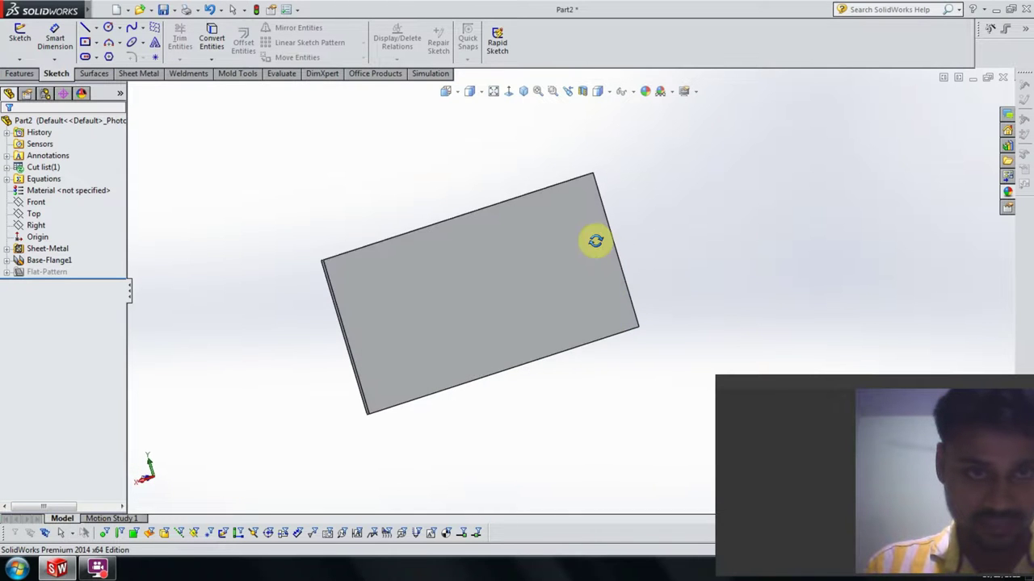
click(533, 283)
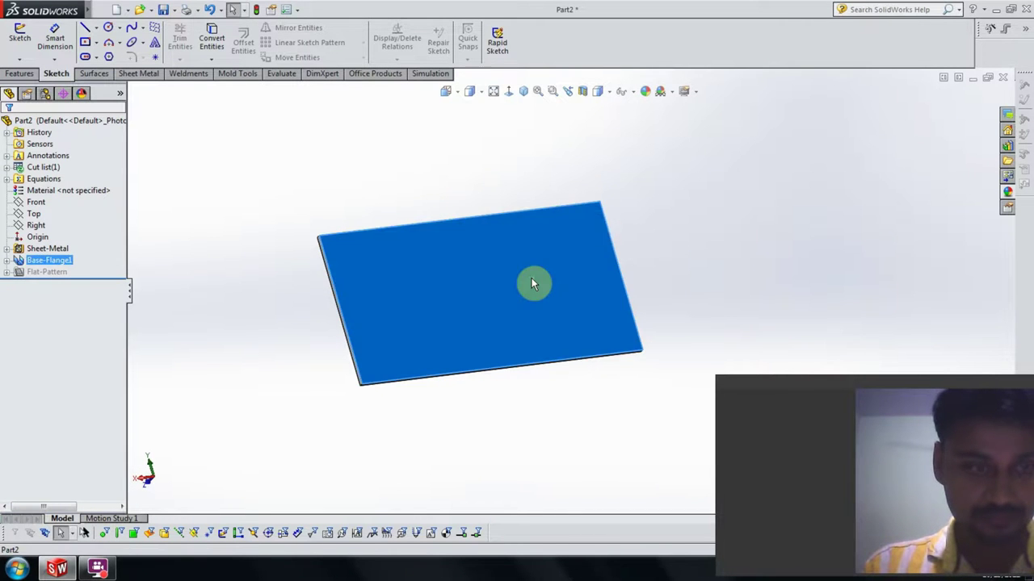
click(877, 221)
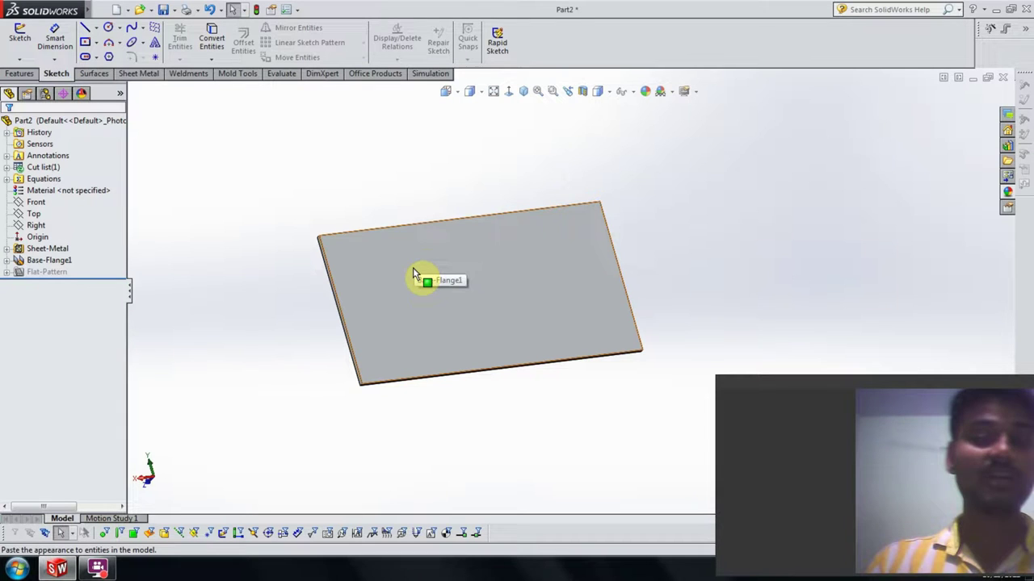
click(434, 268)
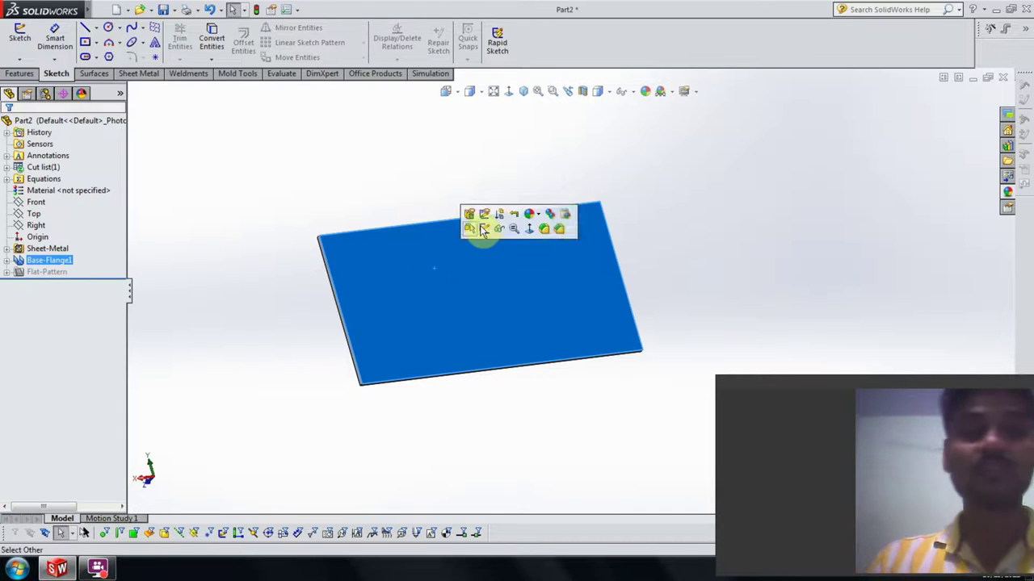
click(528, 230)
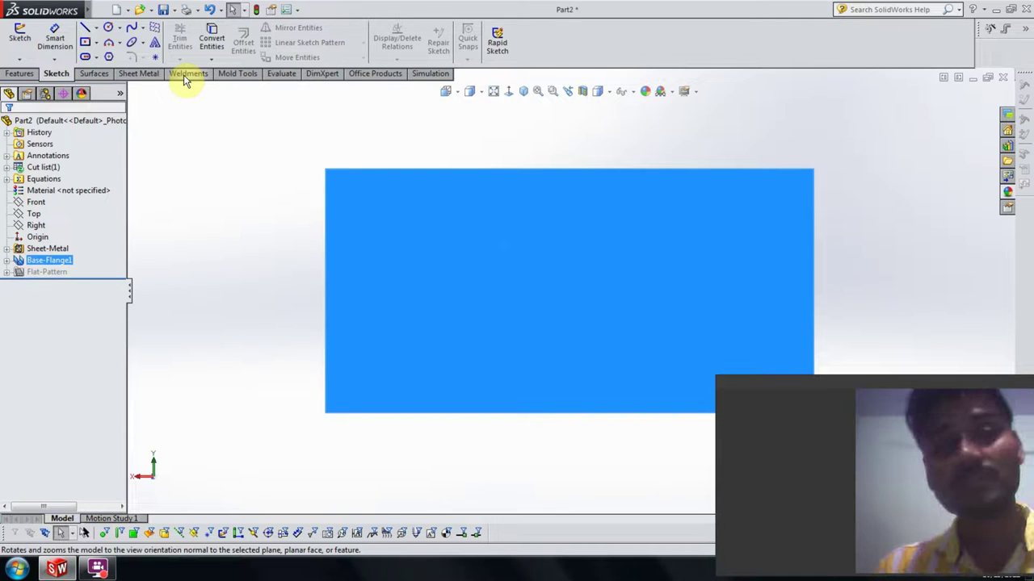
- Look over the Sheet Metal features, then return to the sketching tools and pick Circle for the plate face
click(156, 74)
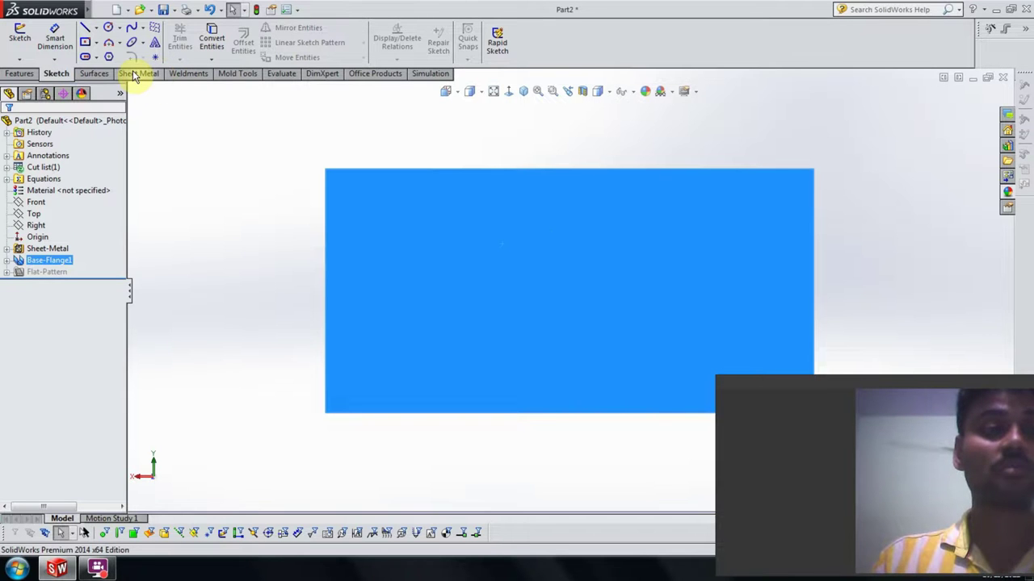
click(135, 75)
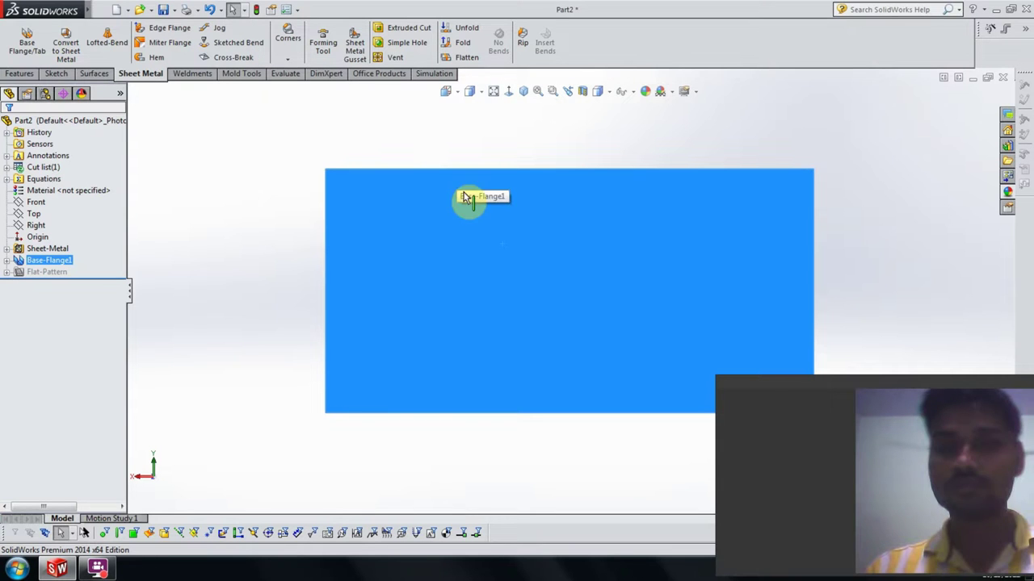
click(56, 74)
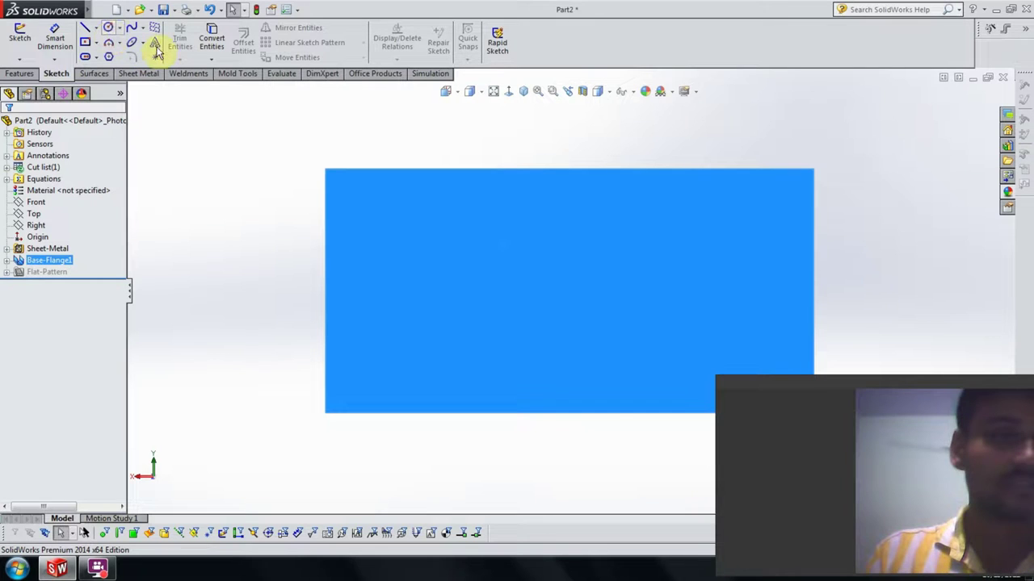
click(108, 27)
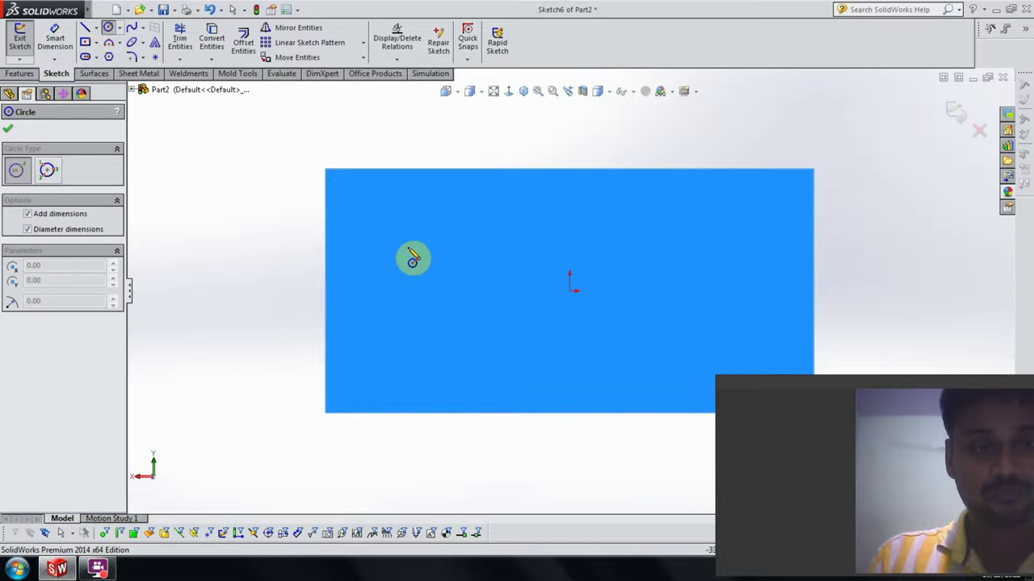
- Sketch an Ø11.64 circle on the plate's left and a center rectangle to its right
click(408, 245)
click(411, 219)
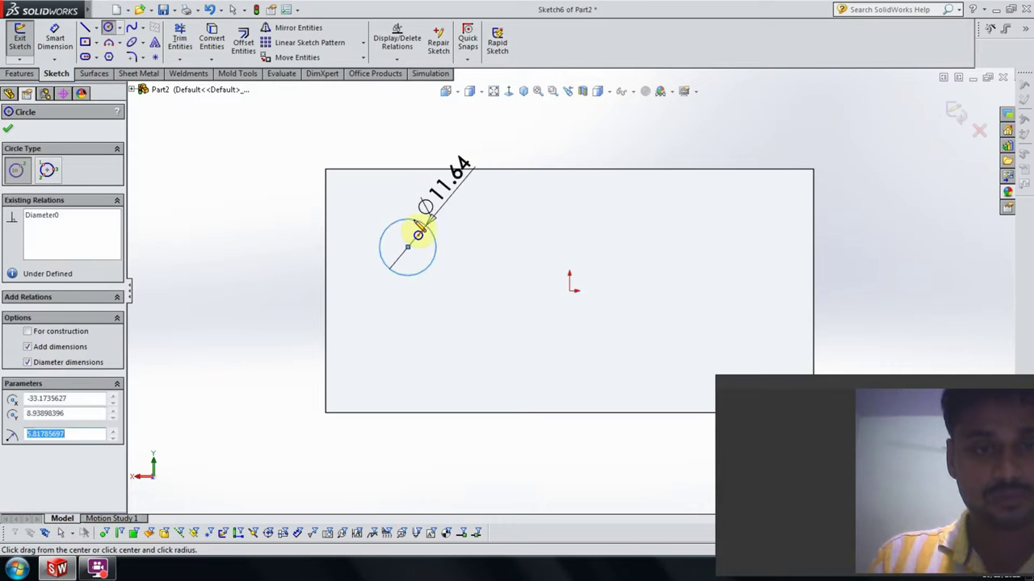
click(88, 38)
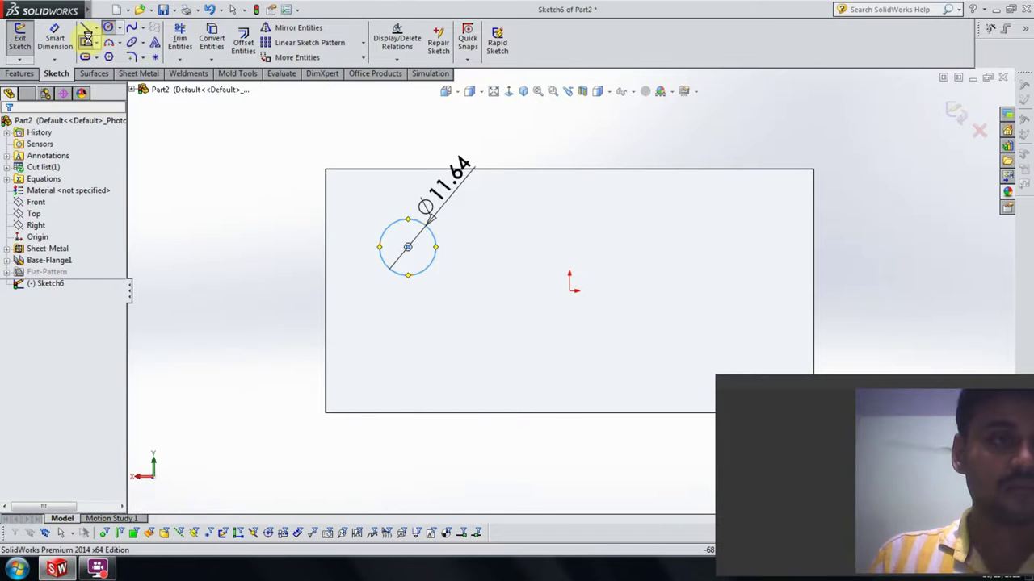
click(720, 247)
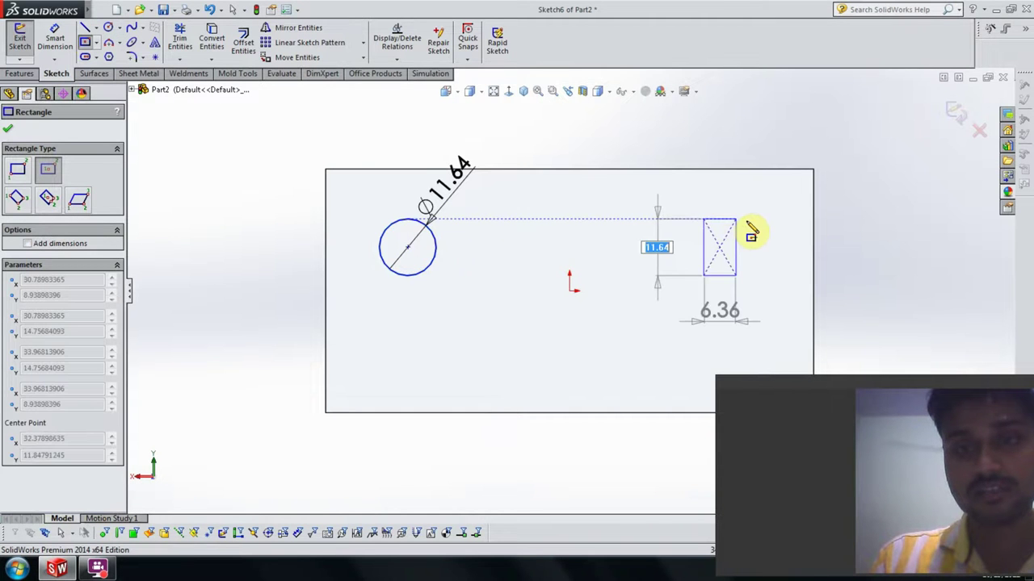
click(758, 219)
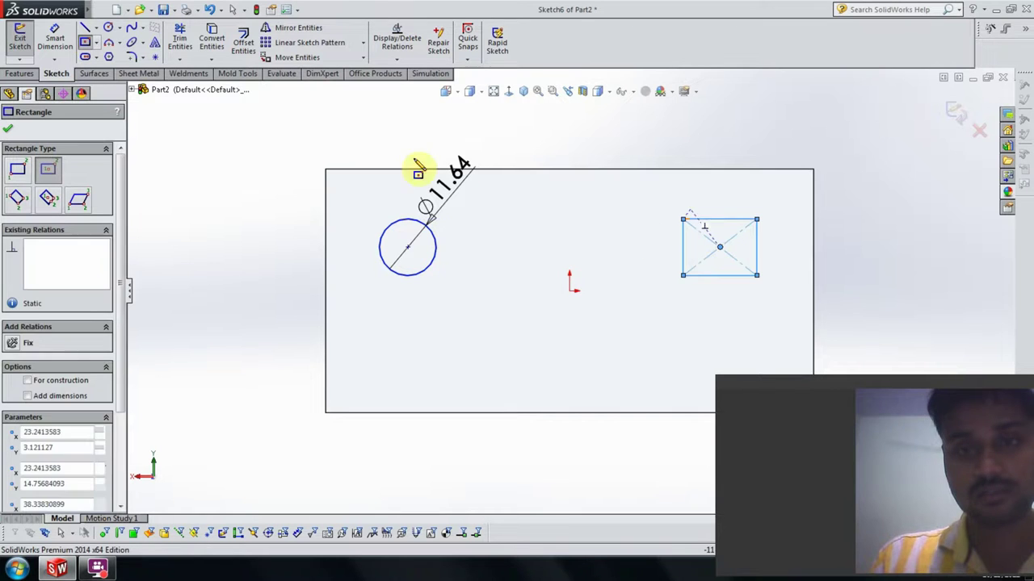
- Dimension the circle and rectangle centres 50 mm apart
click(55, 38)
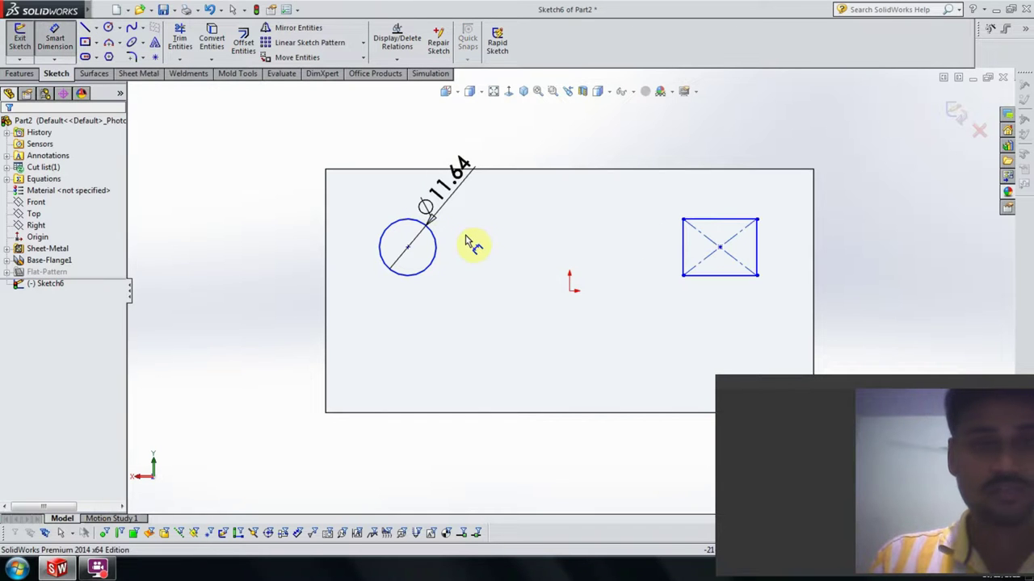
click(410, 247)
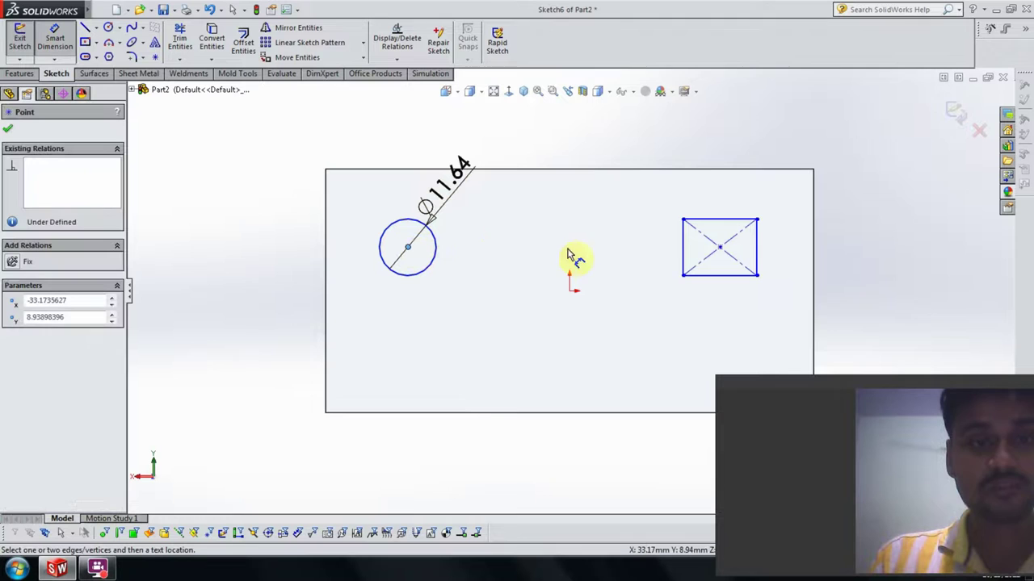
click(719, 247)
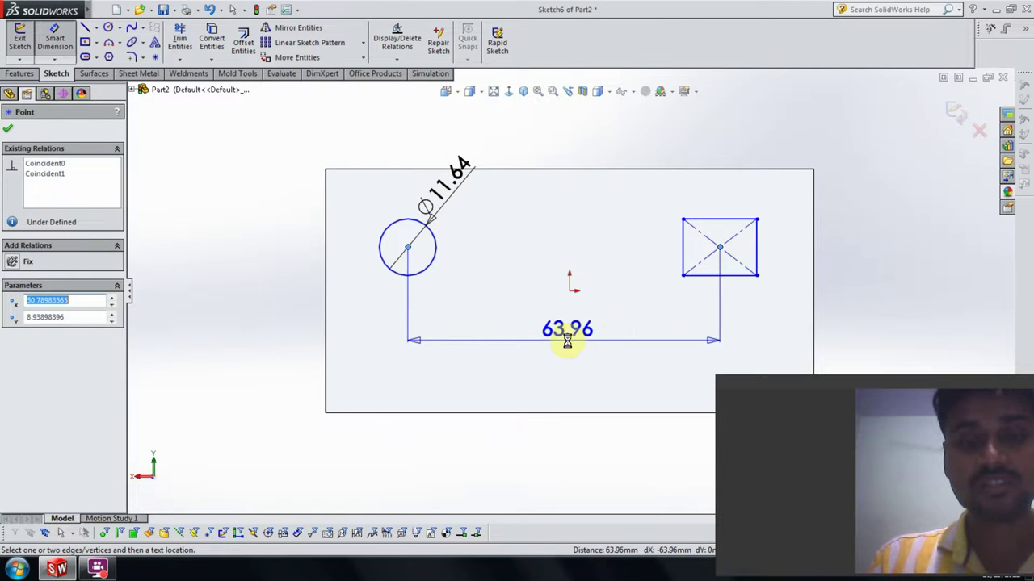
click(567, 340)
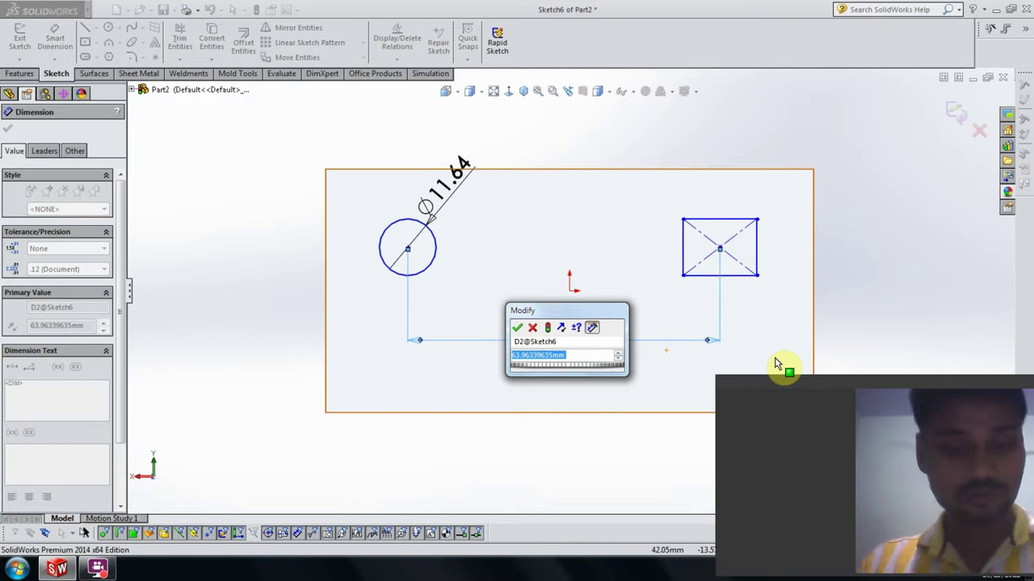
text(50)
key(Return)
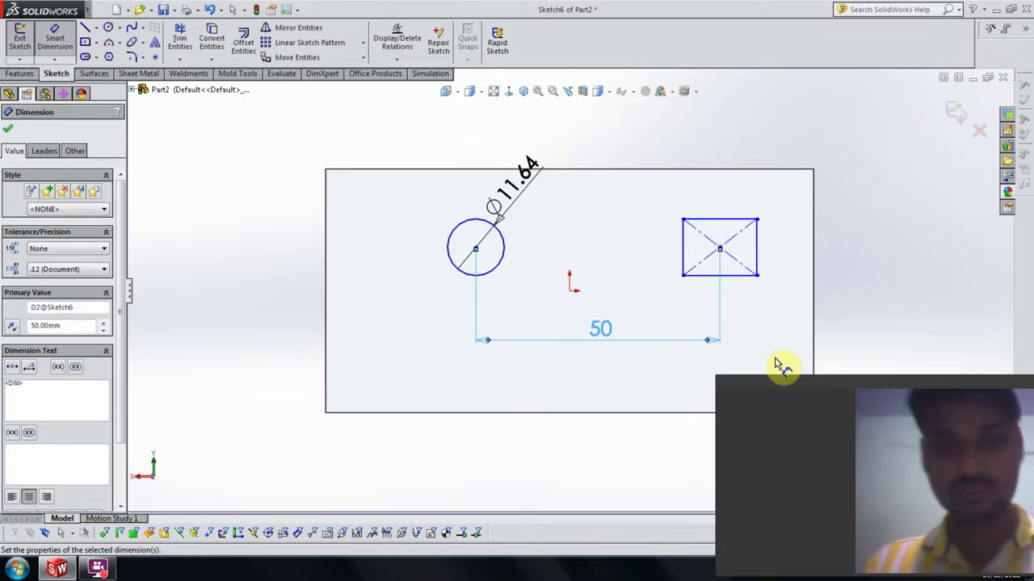
click(572, 295)
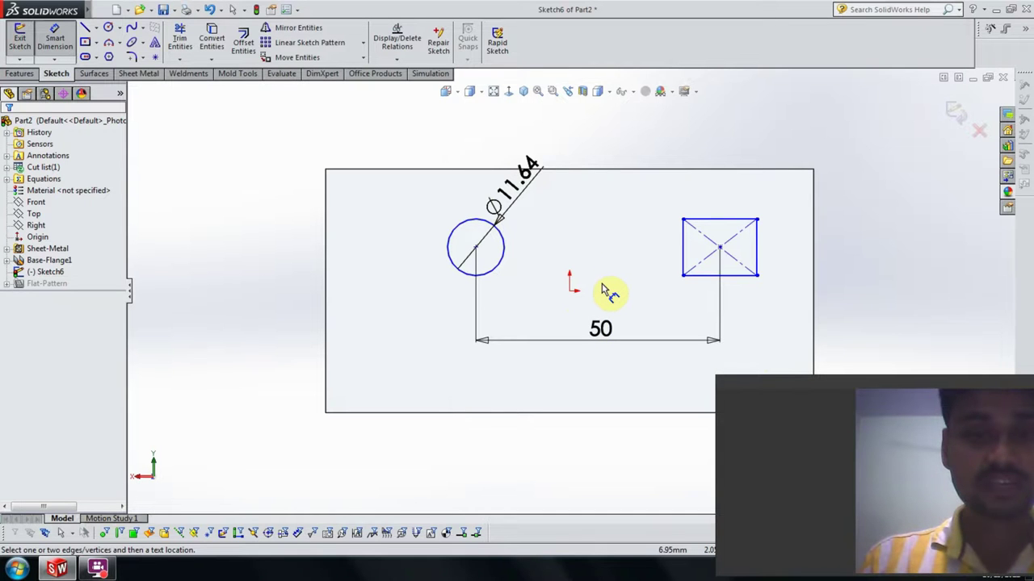
- Add a 19.21 dimension from the circle centre to the origin, then delete it
click(555, 287)
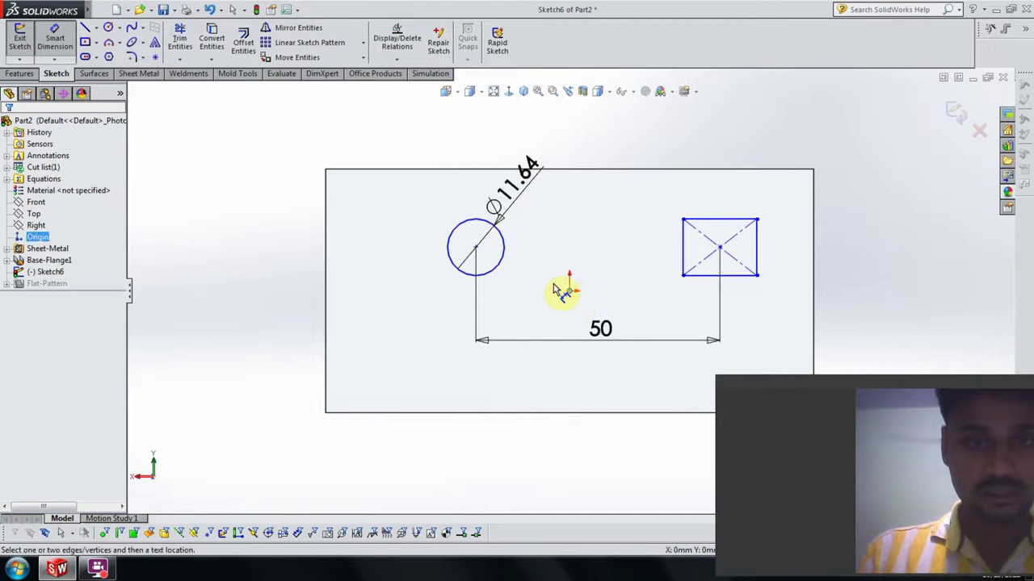
click(476, 247)
click(492, 387)
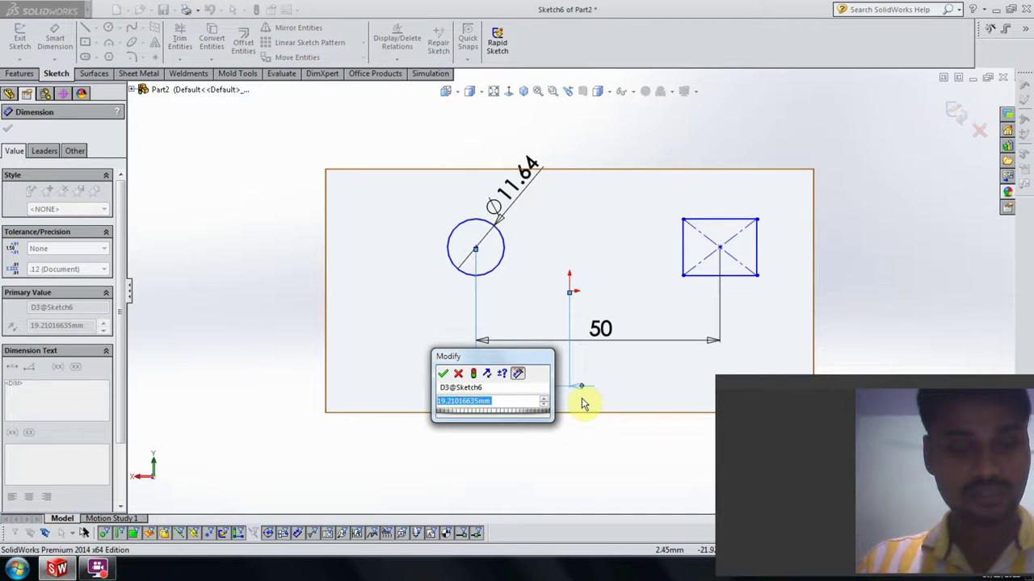
key(Return)
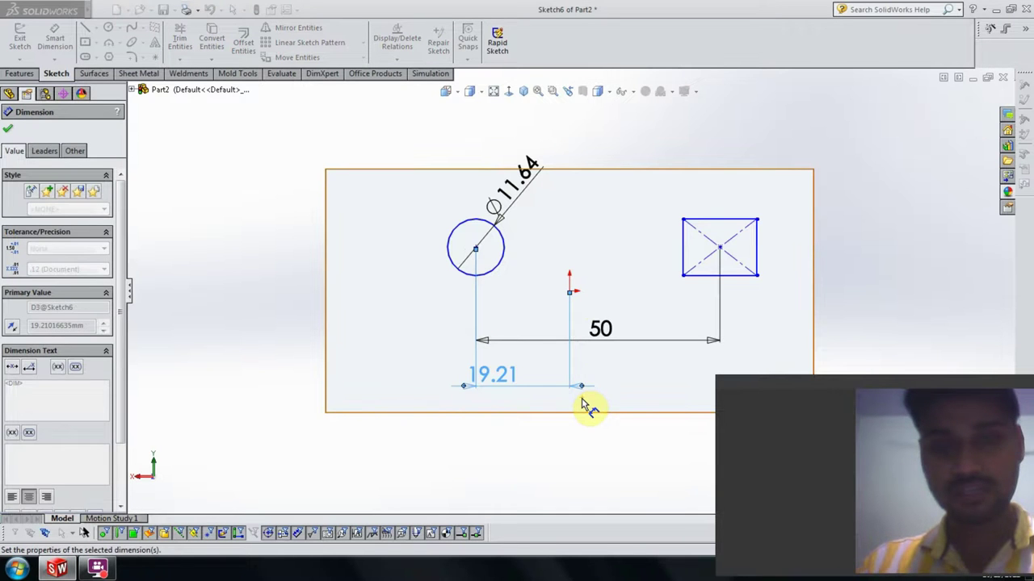
key(ctrl+z)
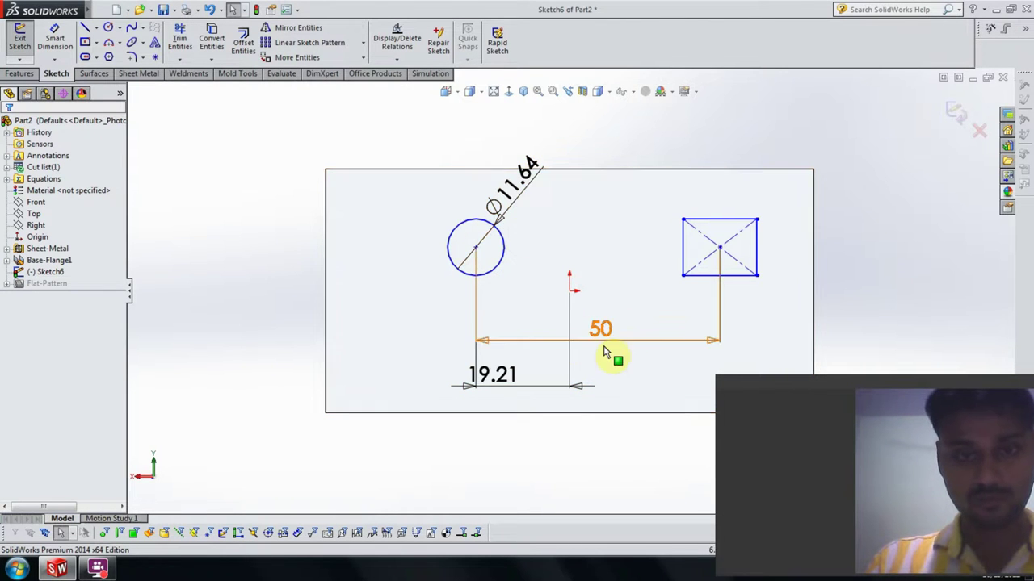
click(512, 381)
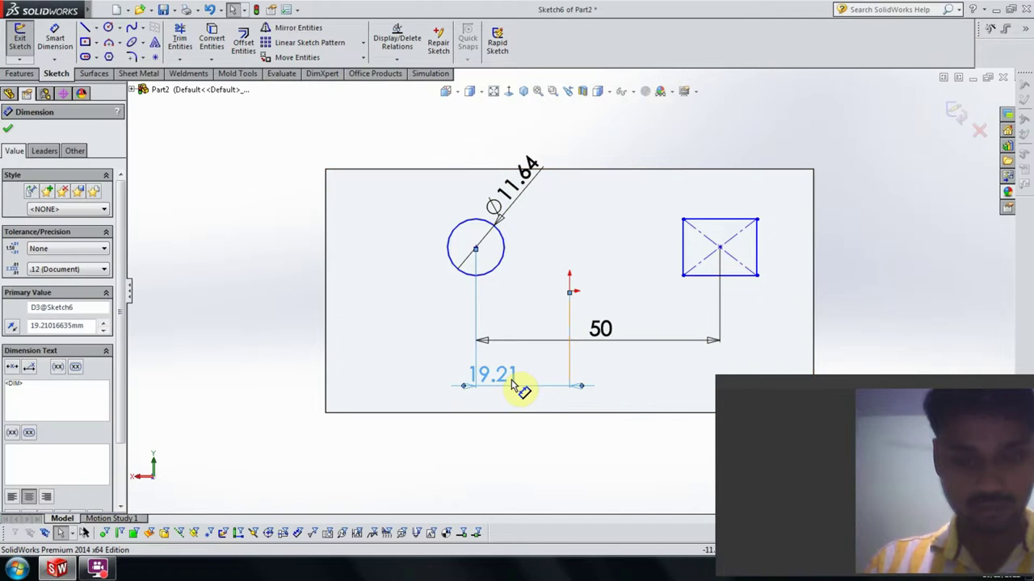
key(Delete)
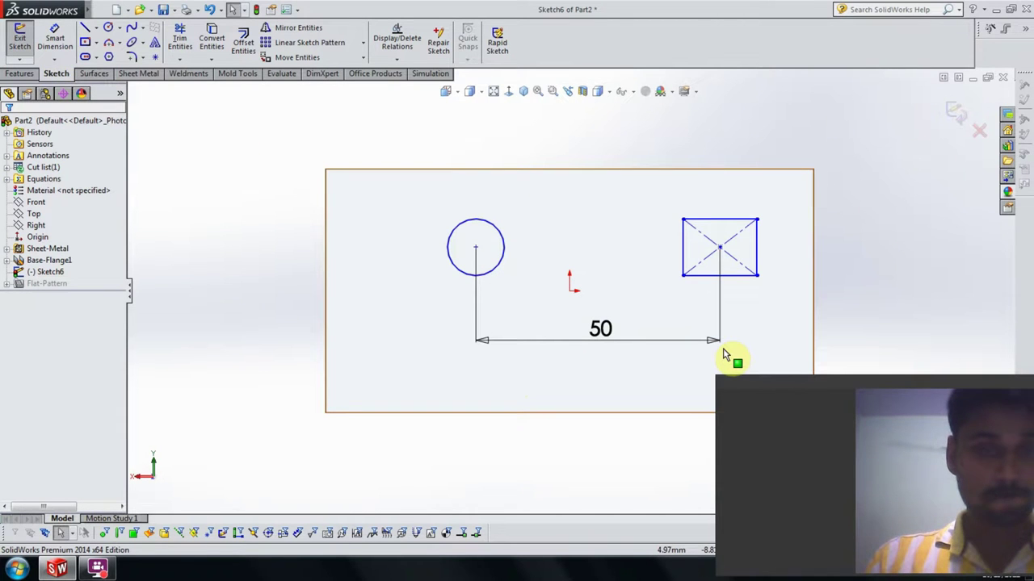
- Select both centre points, try a Coincident relation, and undo it since it over-defines the sketch
click(721, 249)
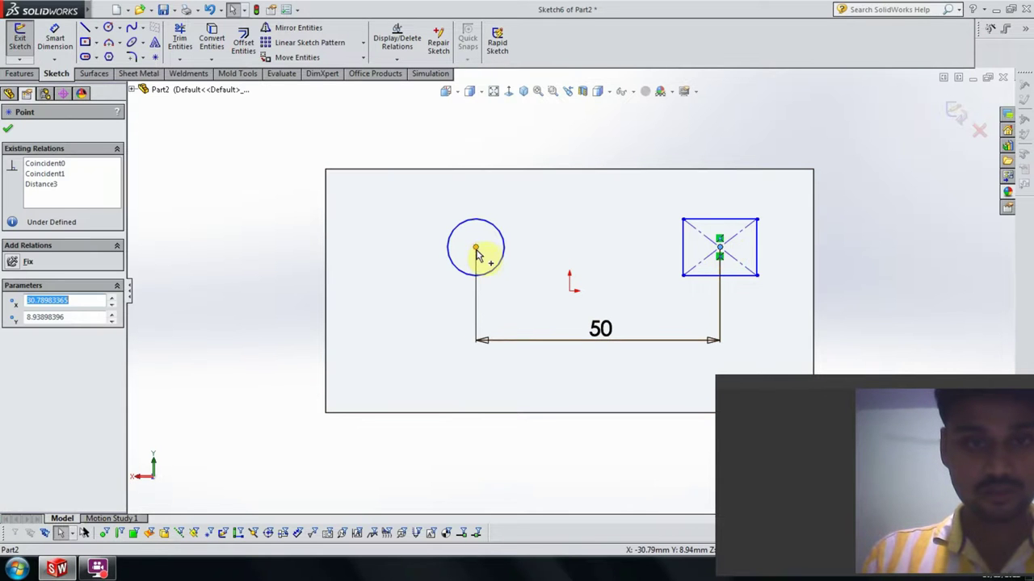
ctrl+click(476, 248)
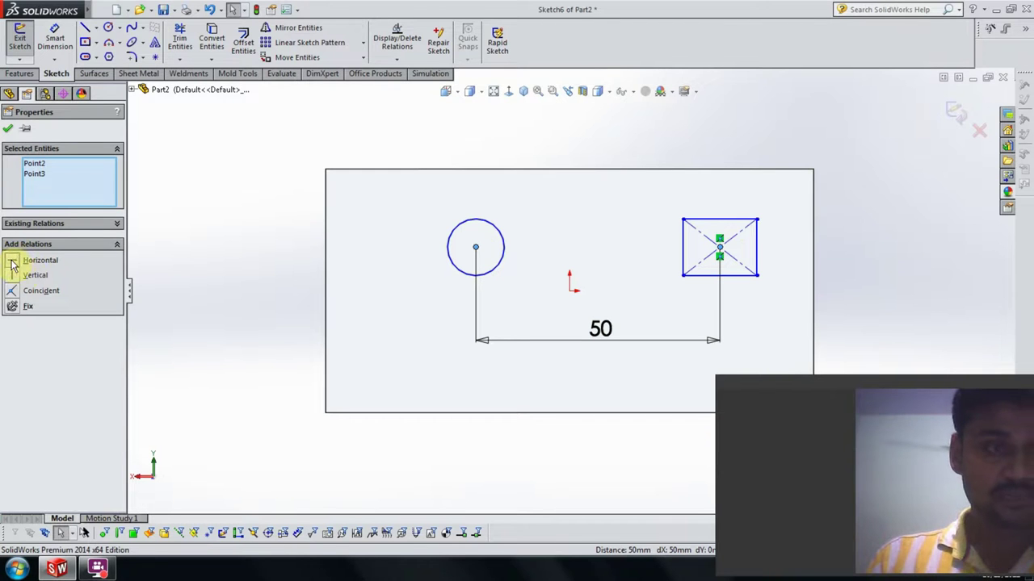
click(563, 299)
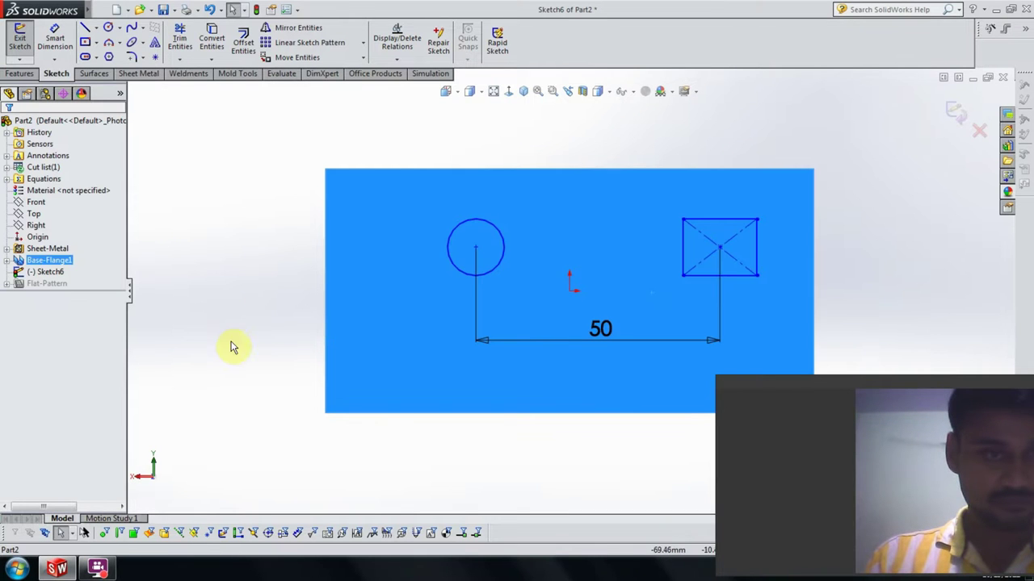
click(737, 265)
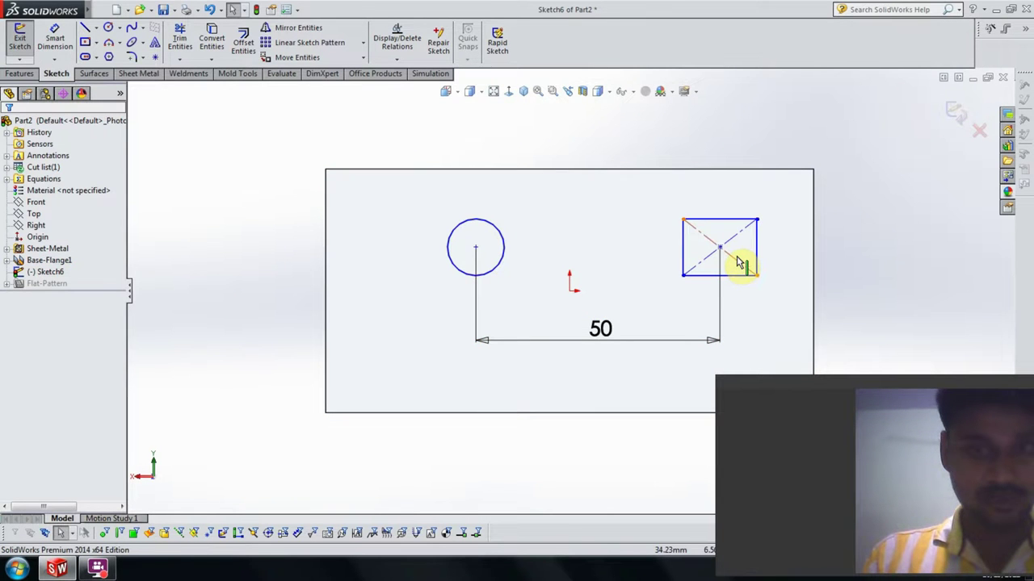
click(720, 247)
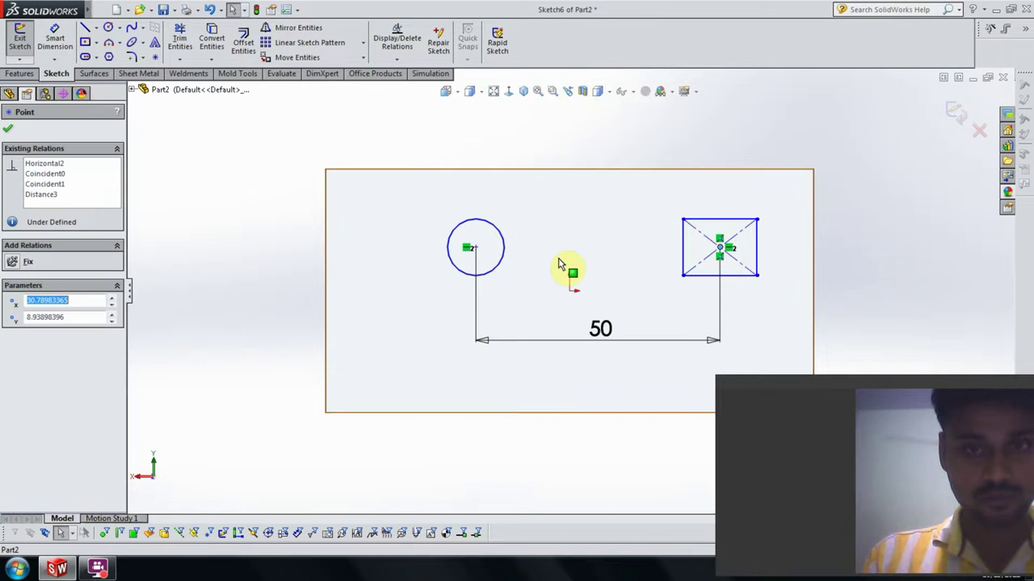
ctrl+click(476, 250)
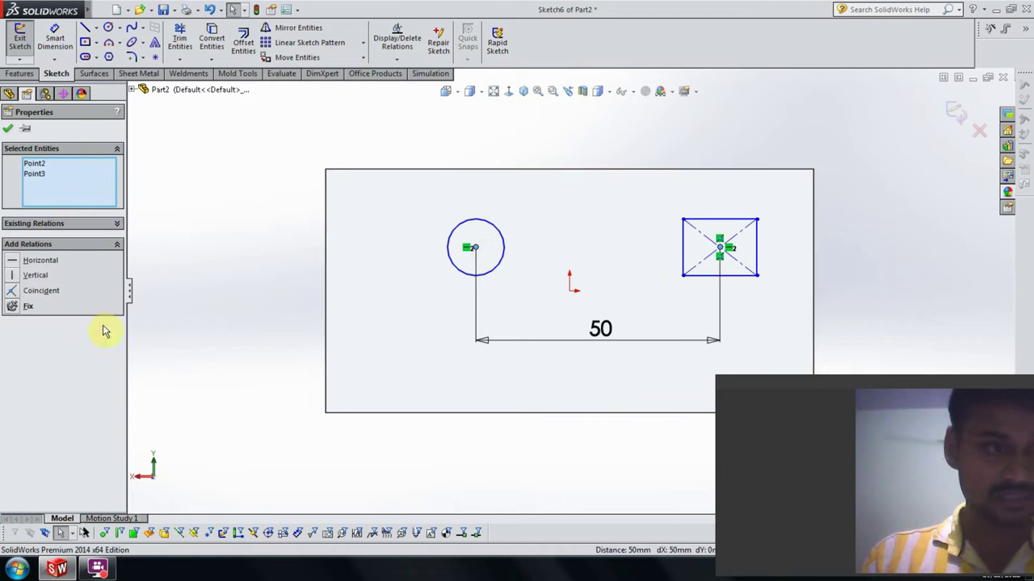
click(15, 291)
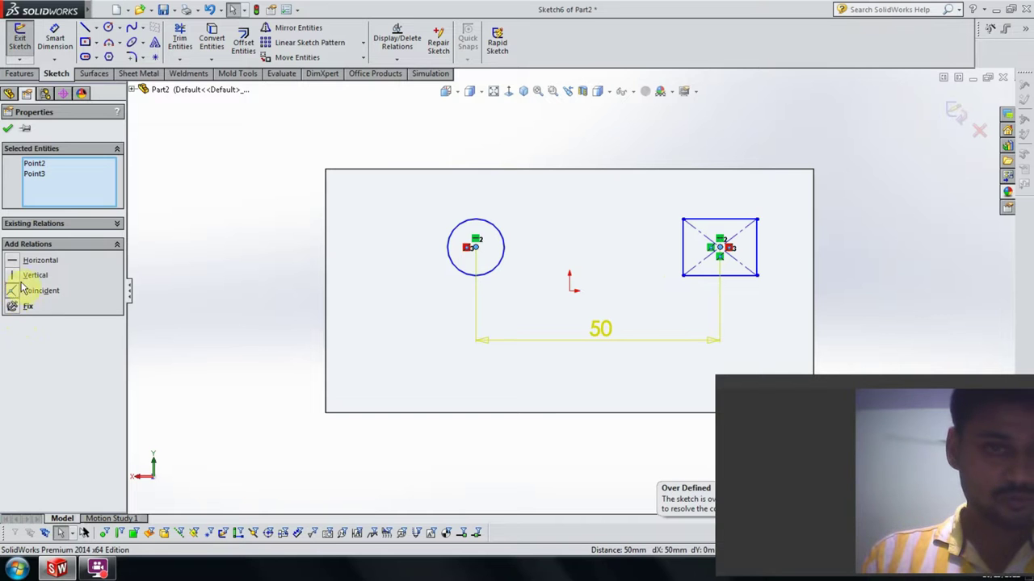
click(202, 304)
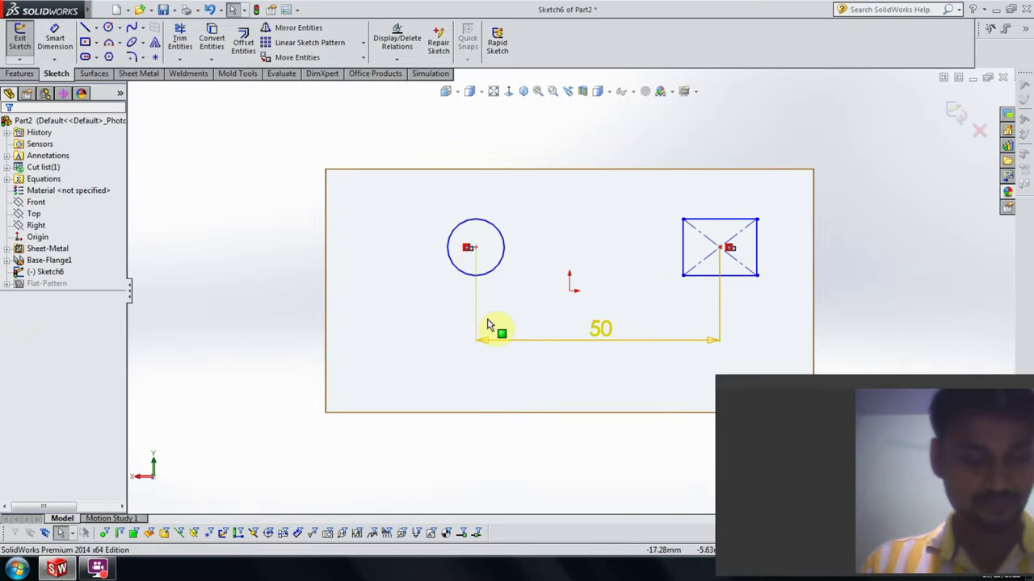
key(ctrl+z)
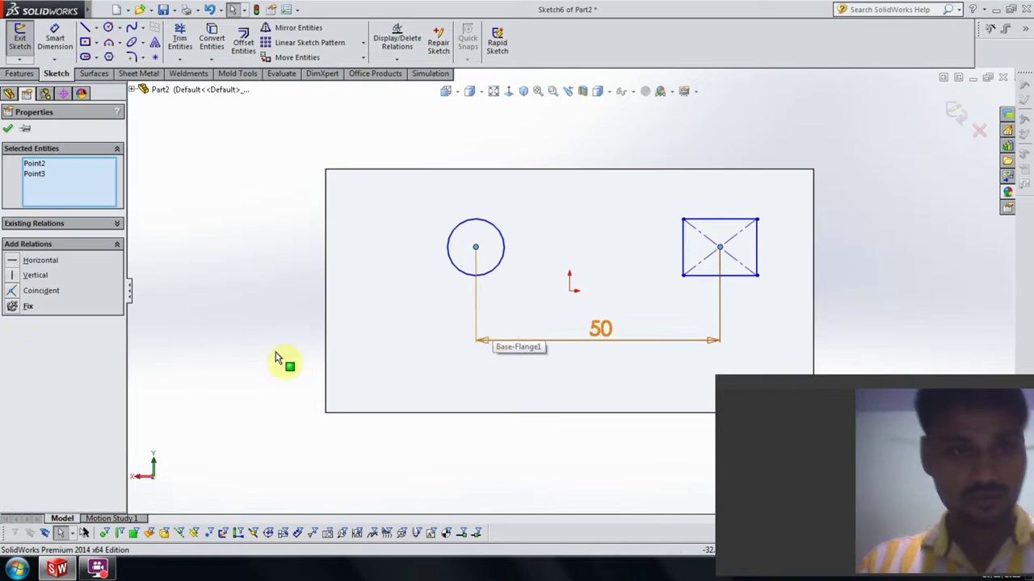
click(211, 353)
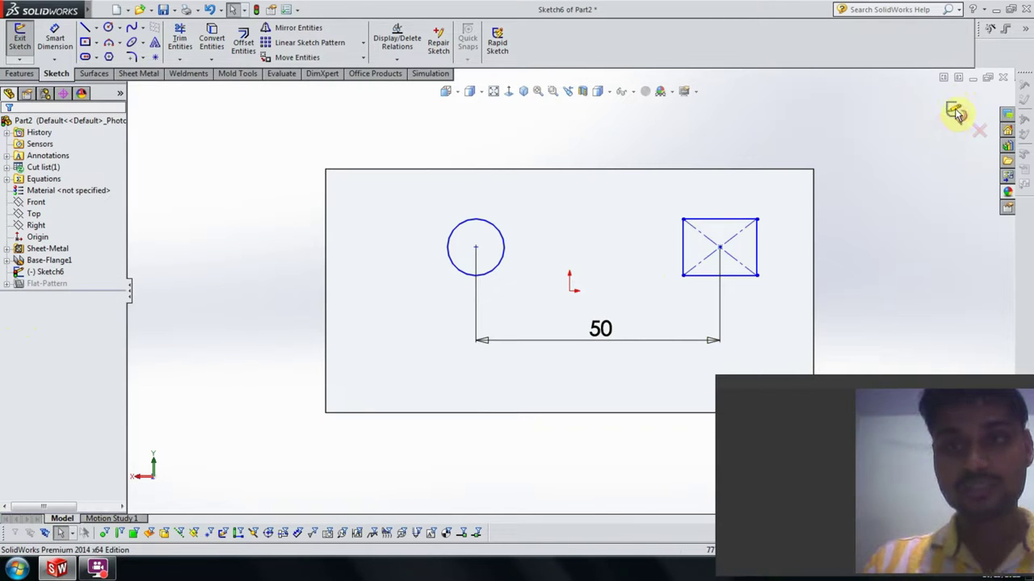
- Extrude-cut Sketch6's circle and square through the plate as Cut-Extrude1
click(956, 113)
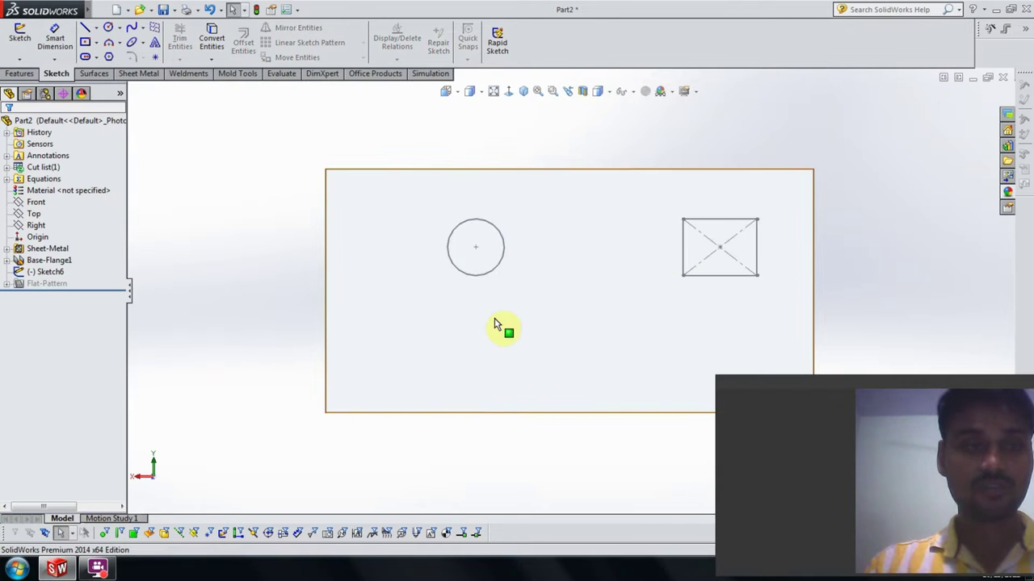
mouse_move(496, 324)
middle_down()
mouse_move(586, 295)
mouse_move(552, 289)
mouse_move(549, 342)
middle_up()
click(47, 274)
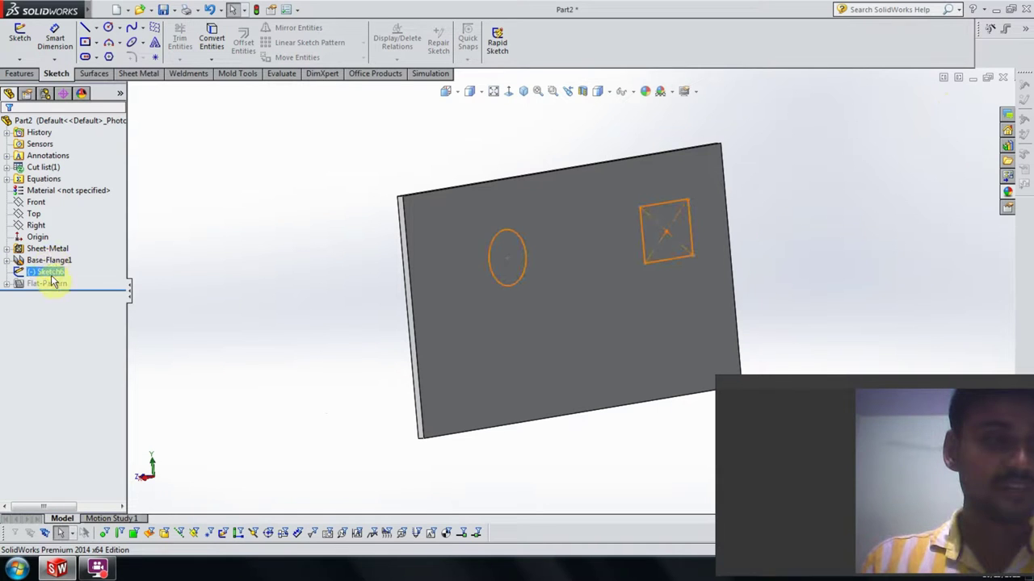
click(54, 279)
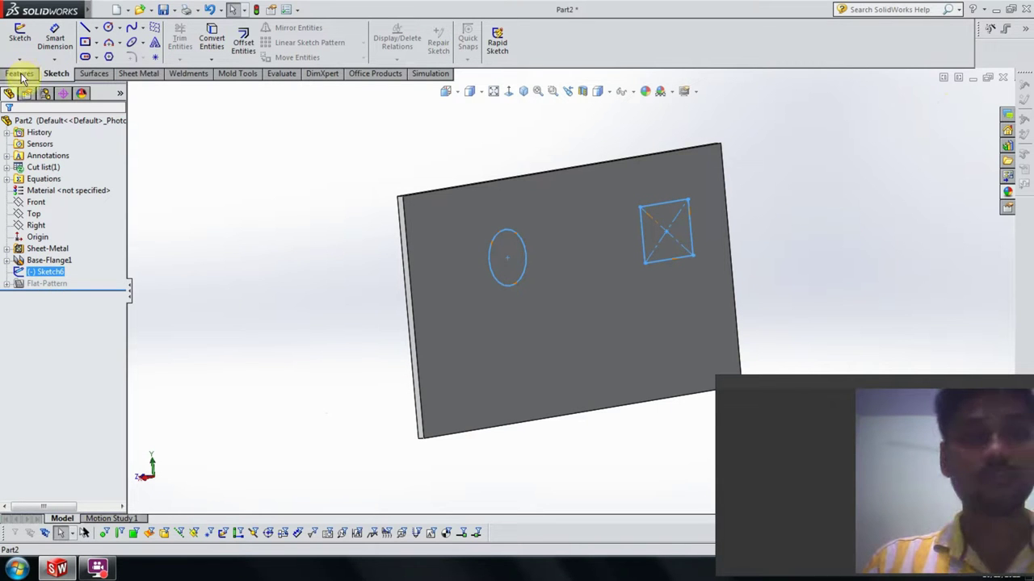
click(139, 73)
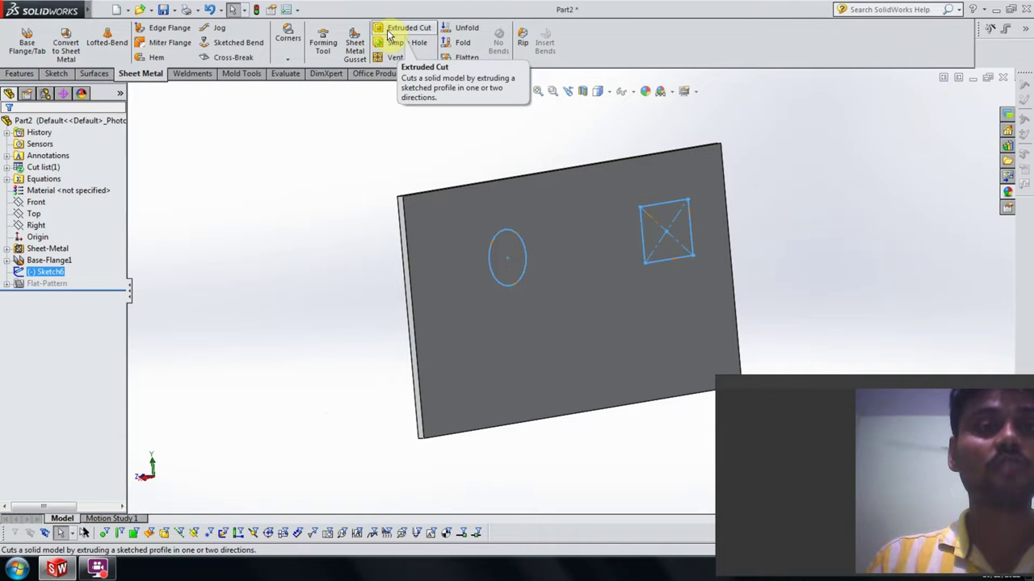
click(387, 30)
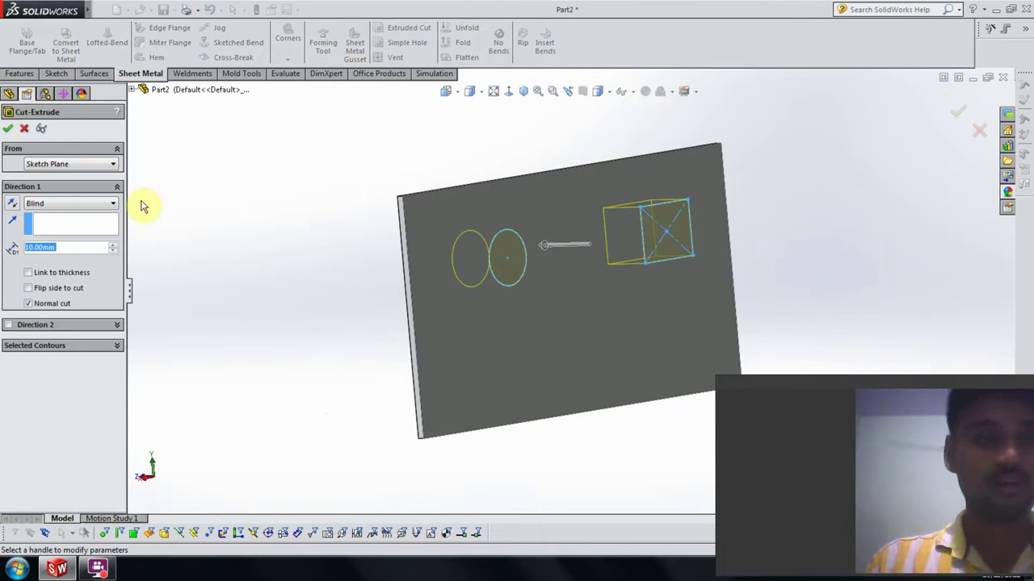
mouse_move(278, 319)
middle_down()
mouse_move(334, 346)
mouse_move(557, 343)
middle_up()
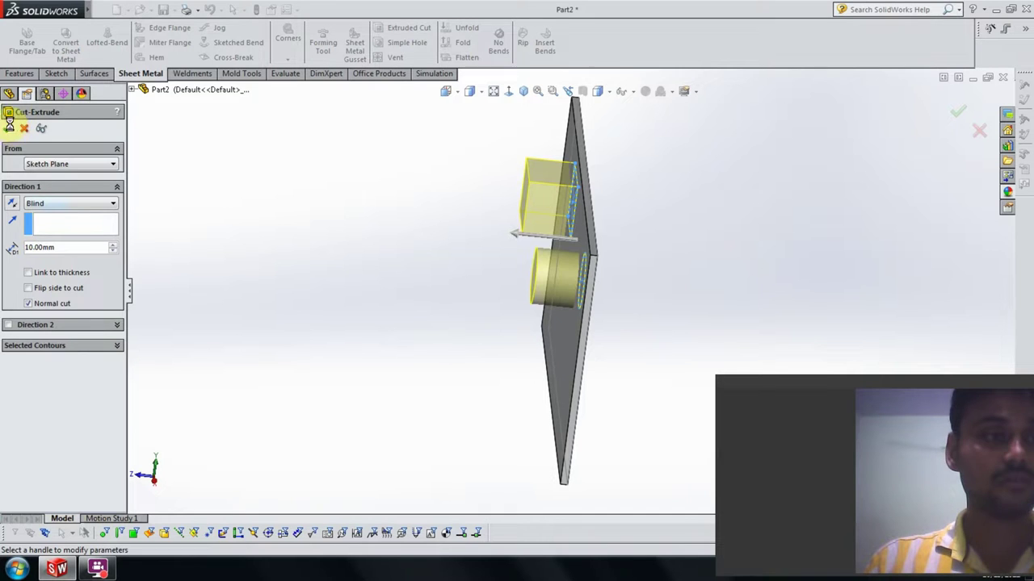
mouse_move(314, 228)
middle_down()
mouse_move(703, 277)
mouse_move(692, 224)
mouse_move(677, 255)
mouse_move(653, 239)
mouse_move(647, 214)
mouse_move(681, 261)
mouse_move(699, 258)
mouse_move(700, 277)
mouse_move(695, 261)
middle_up()
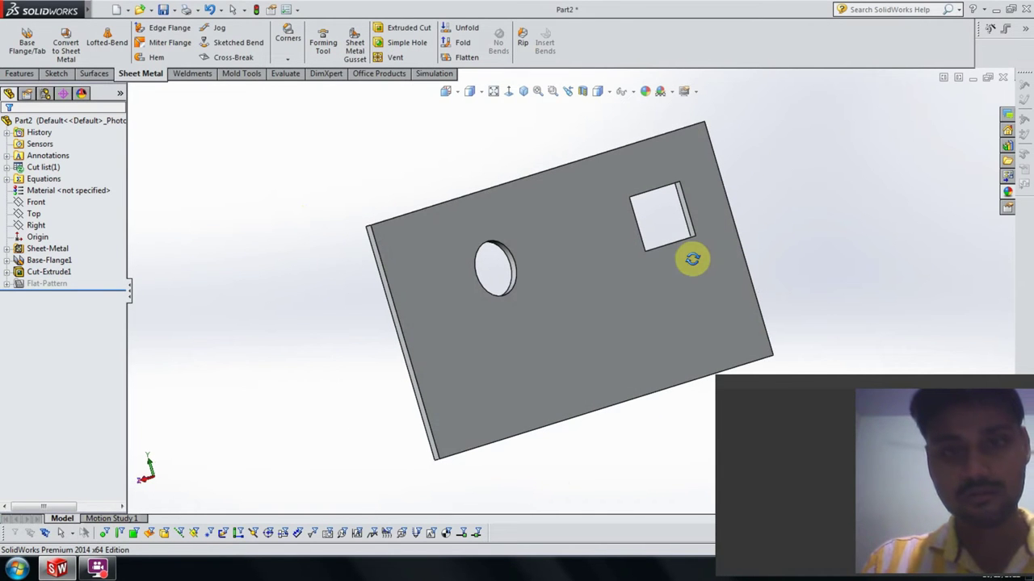
- Open the sketch behind Cut-Extrude1 for editing
click(70, 275)
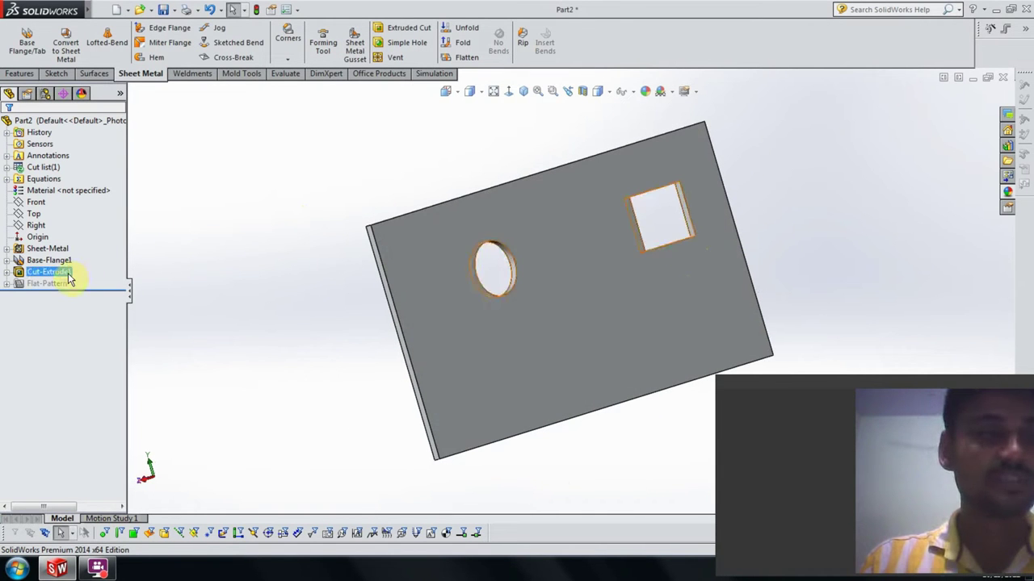
right_click(57, 274)
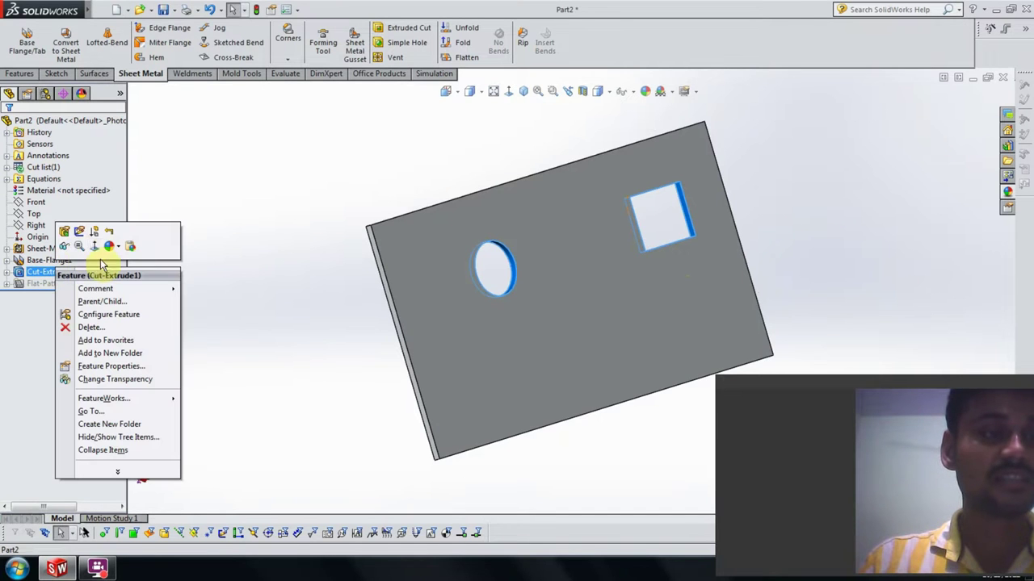
click(65, 233)
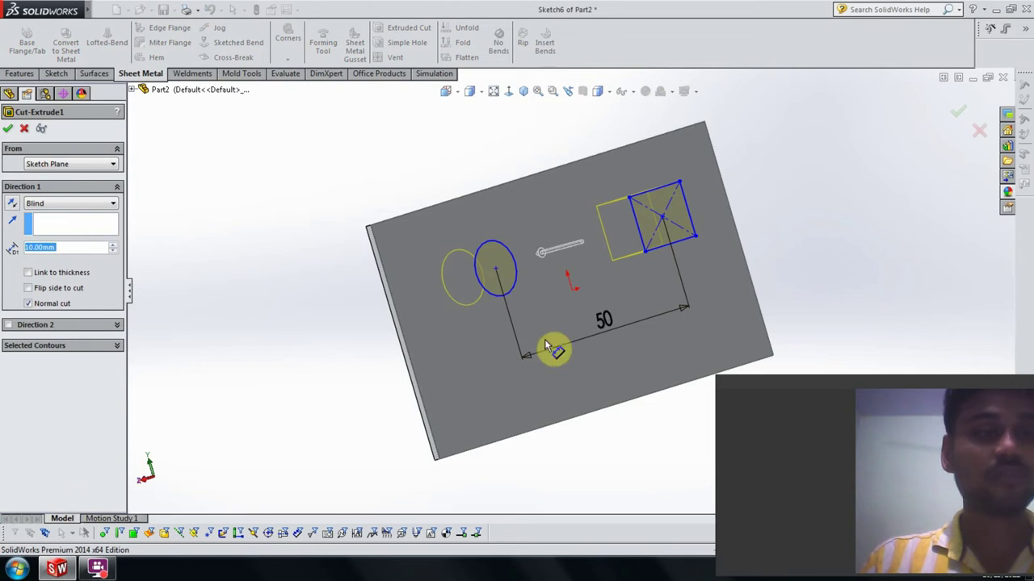
click(7, 128)
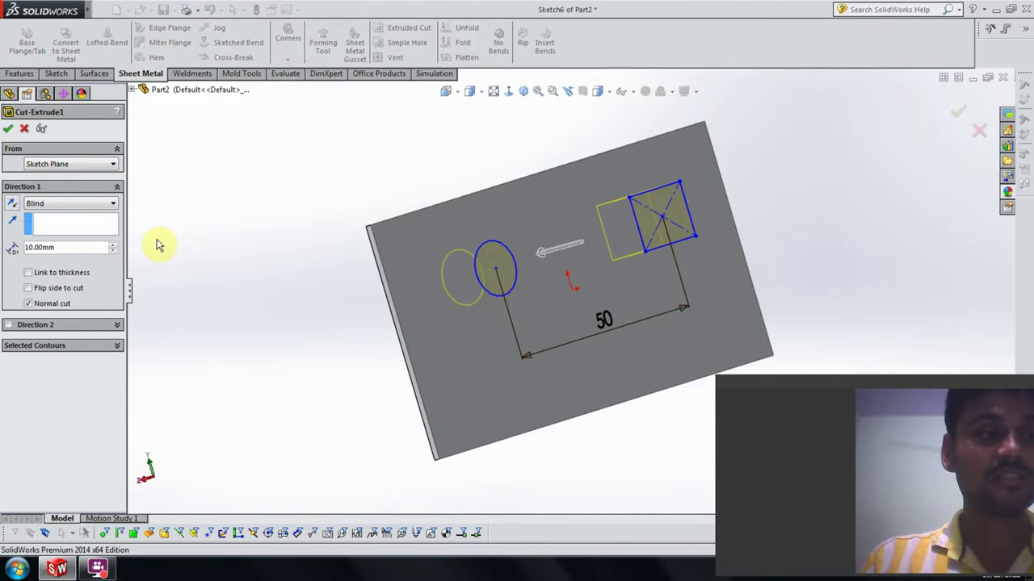
right_click(44, 275)
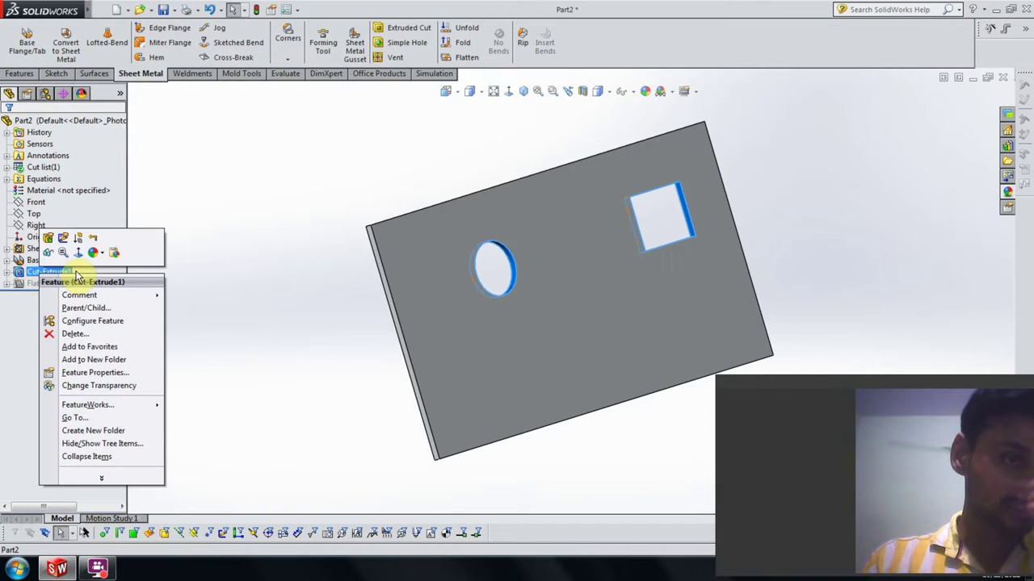
click(59, 240)
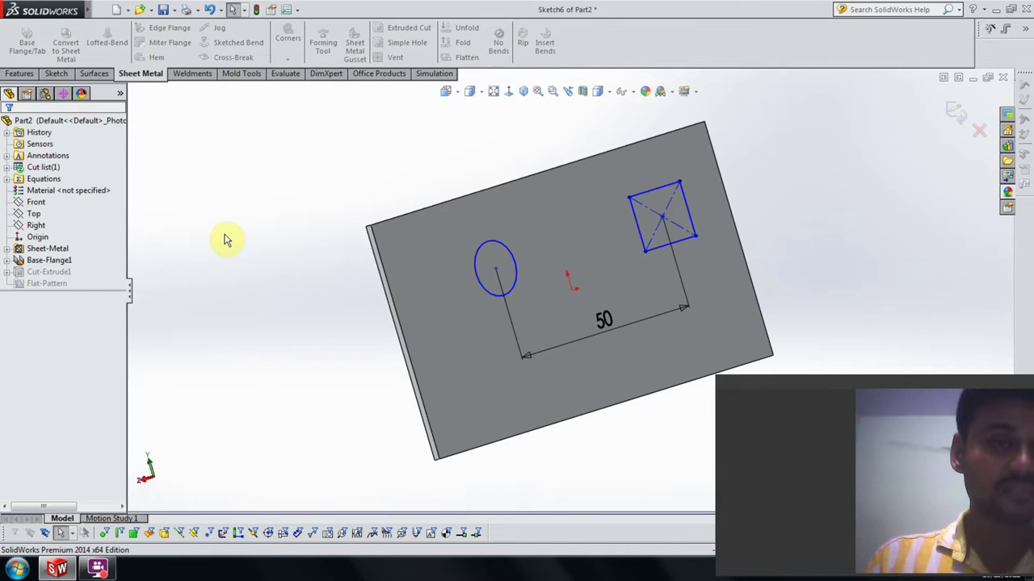
- Change the 50 mm hole-centre spacing to 60 mm and exit the sketch to rebuild the holes
double_click(612, 334)
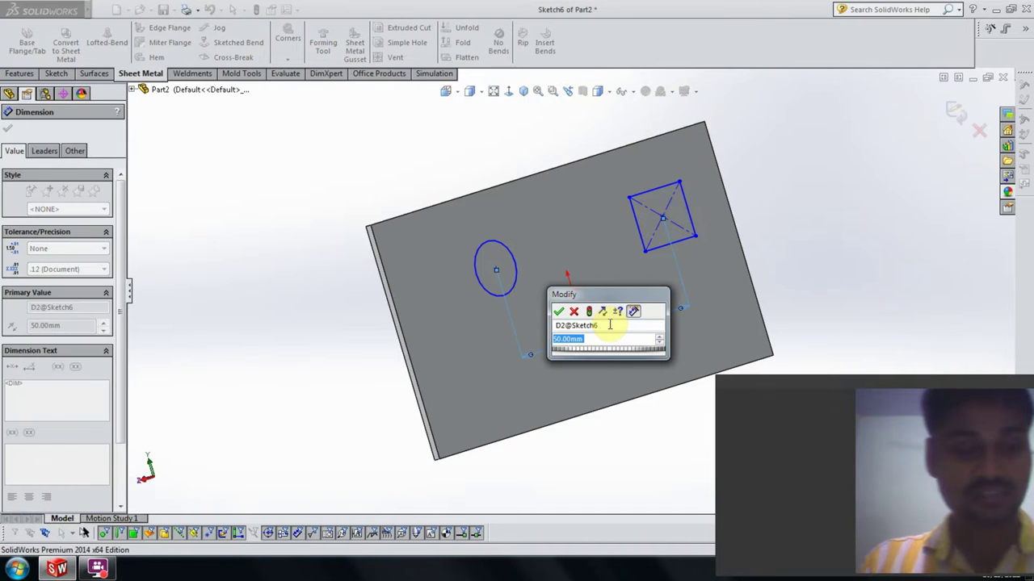
text(100)
key(Return)
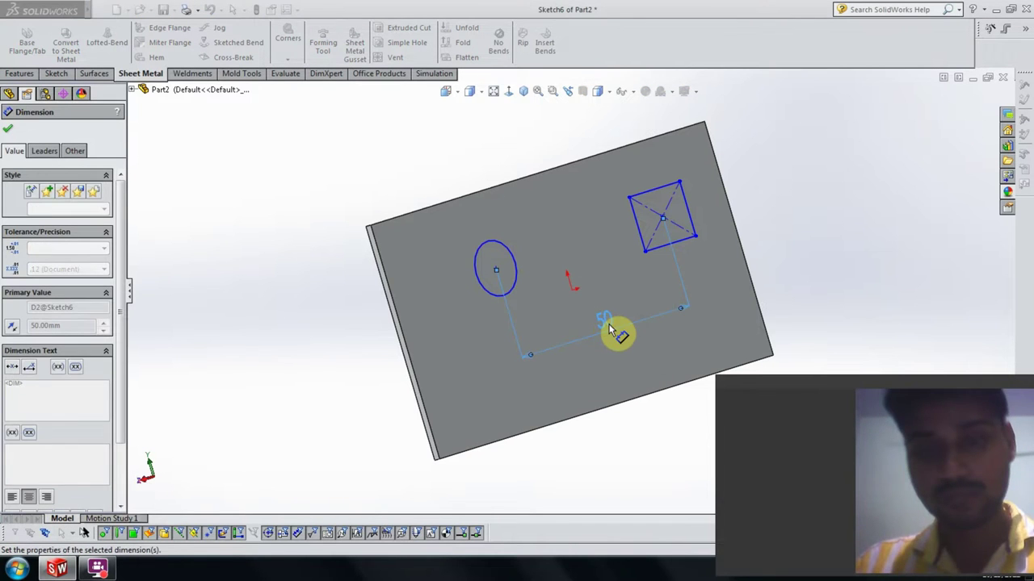
double_click(524, 349)
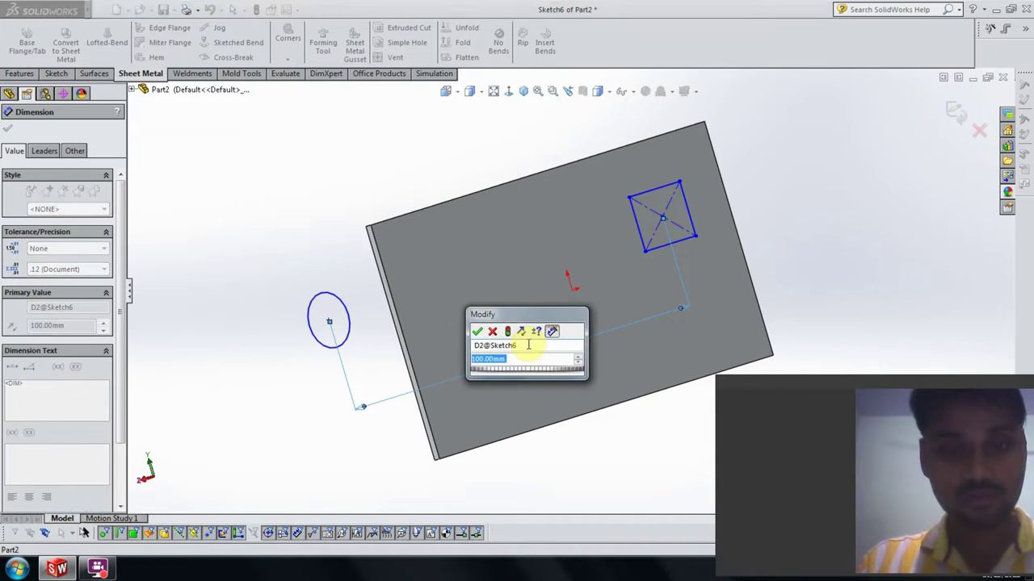
text(100)
key(Return)
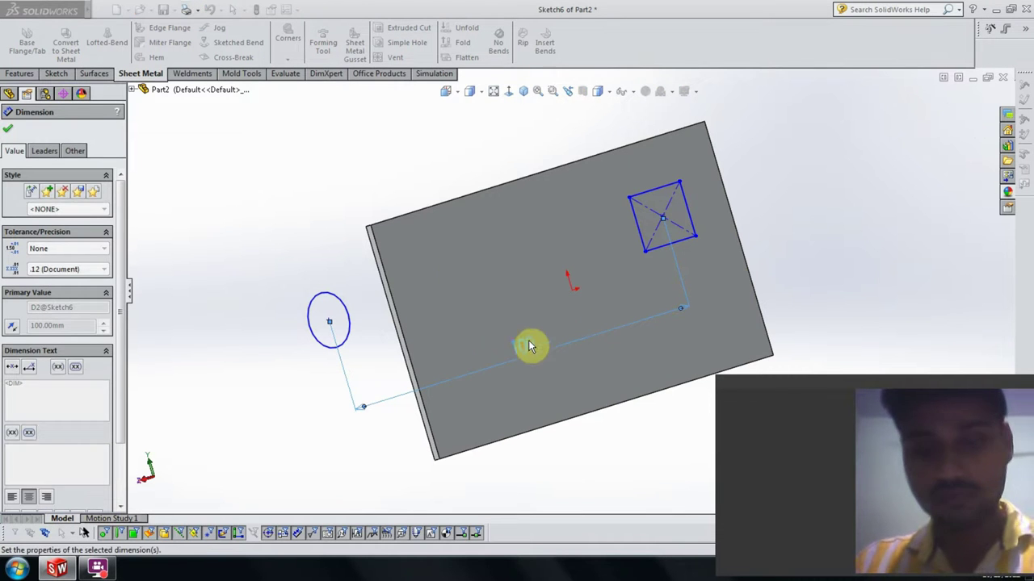
click(779, 232)
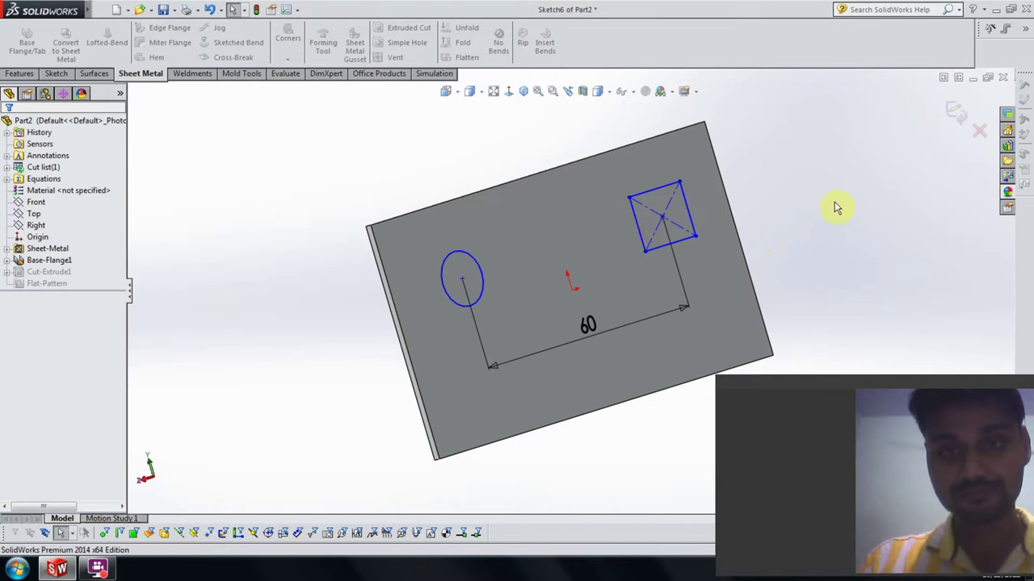
click(958, 110)
mouse_move(858, 260)
middle_down()
mouse_move(738, 196)
mouse_move(716, 277)
mouse_move(616, 232)
mouse_move(566, 166)
mouse_move(622, 146)
mouse_move(623, 164)
mouse_move(653, 195)
mouse_move(586, 143)
mouse_move(556, 135)
mouse_move(490, 191)
mouse_move(398, 166)
mouse_move(411, 173)
mouse_move(413, 207)
mouse_move(407, 177)
middle_up()
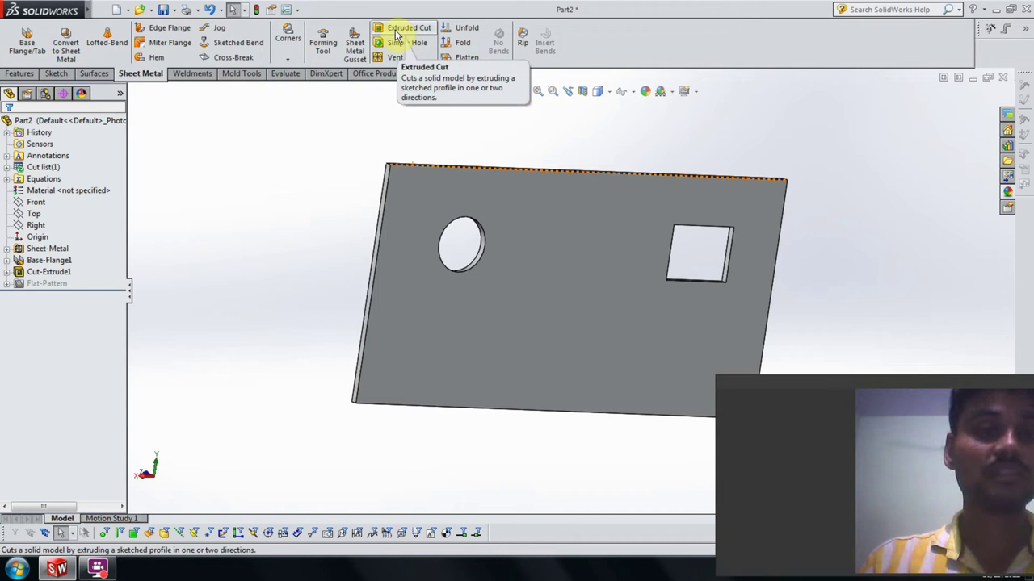